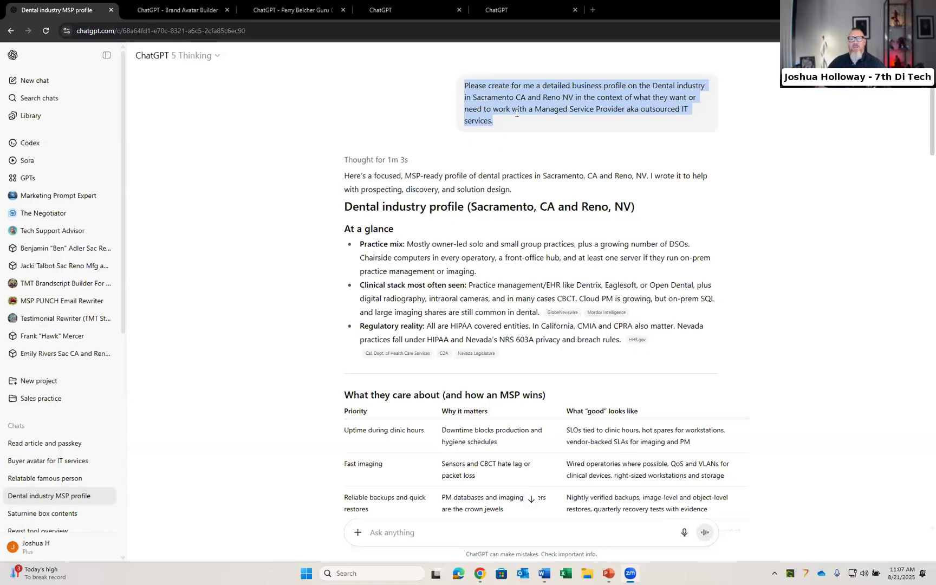
# Step: Scroll through the dental industry MSP profile response in the chat
pyautogui.moveTo(510, 111)
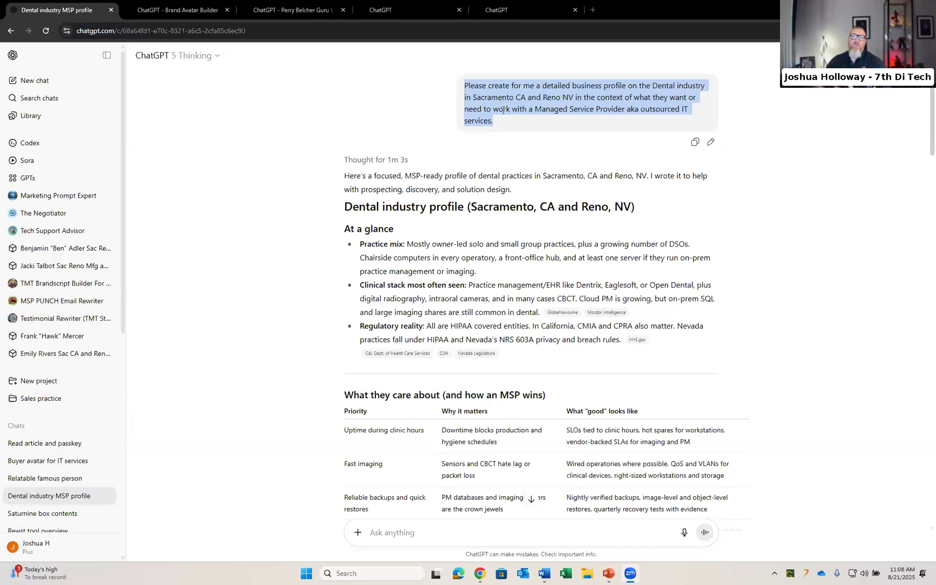
pyautogui.scroll(-1, 411, 257)
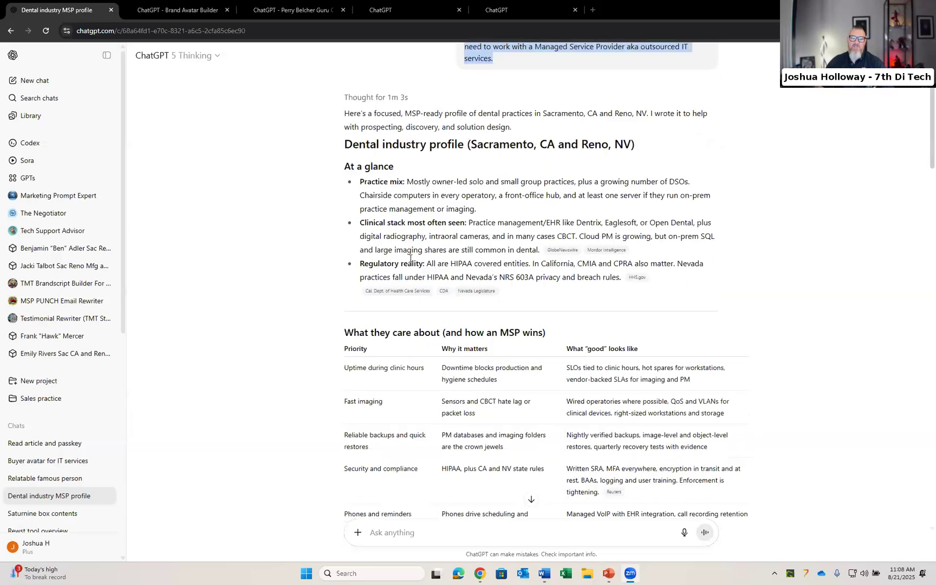
pyautogui.scroll(-1, 411, 257)
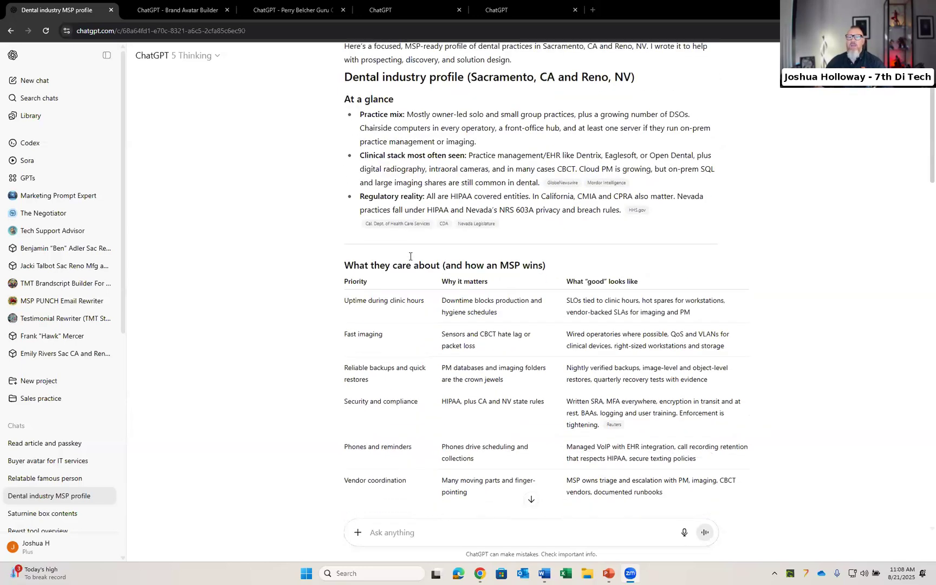
pyautogui.scroll(-1, 410, 257)
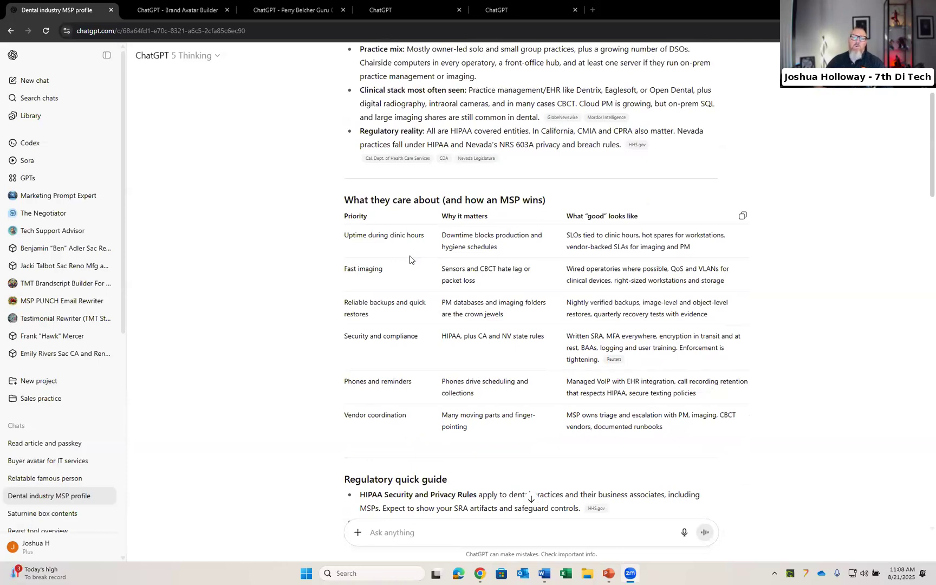
pyautogui.scroll(3, 429, 259)
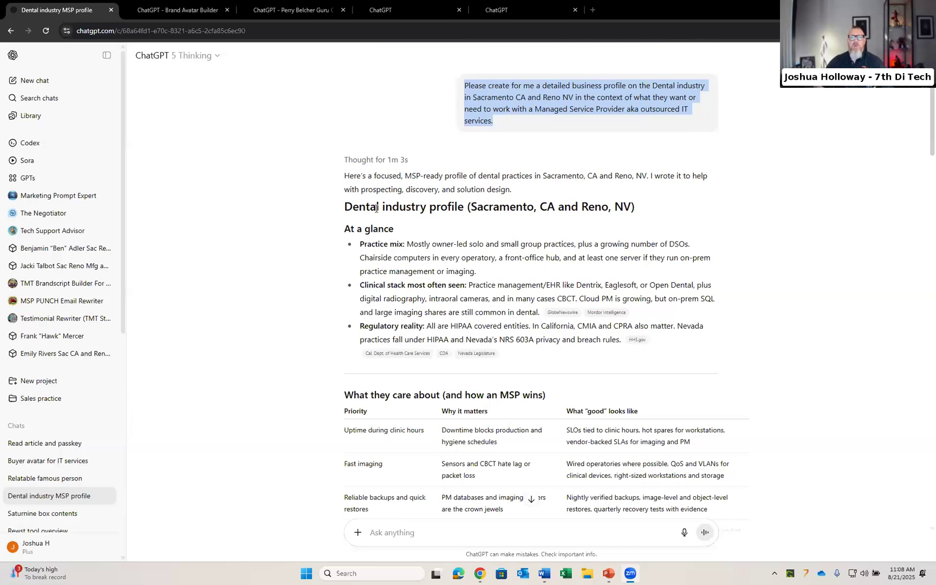
# Step: Select the full dental profile response and compare it with the 01 Industry Geography Business Profile Word document
pyautogui.moveTo(346, 177); pyautogui.dragTo(627, 372)
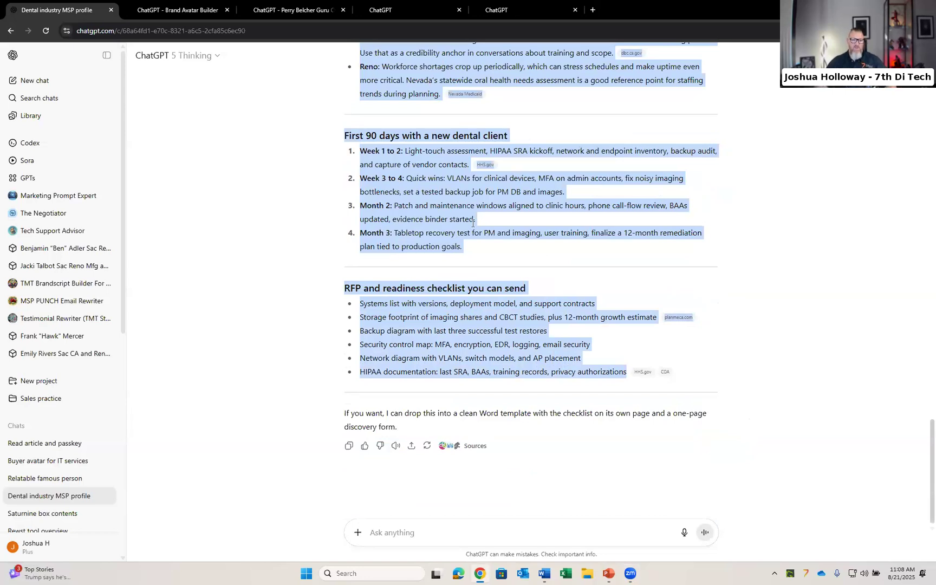
pyautogui.hotkey('alt', 'Tab')
pyautogui.hotkey('alt', 'Tab')
pyautogui.hotkey('alt', 'Tab')
pyautogui.hotkey('alt', 'Tab')
pyautogui.hotkey('alt', 'Tab')
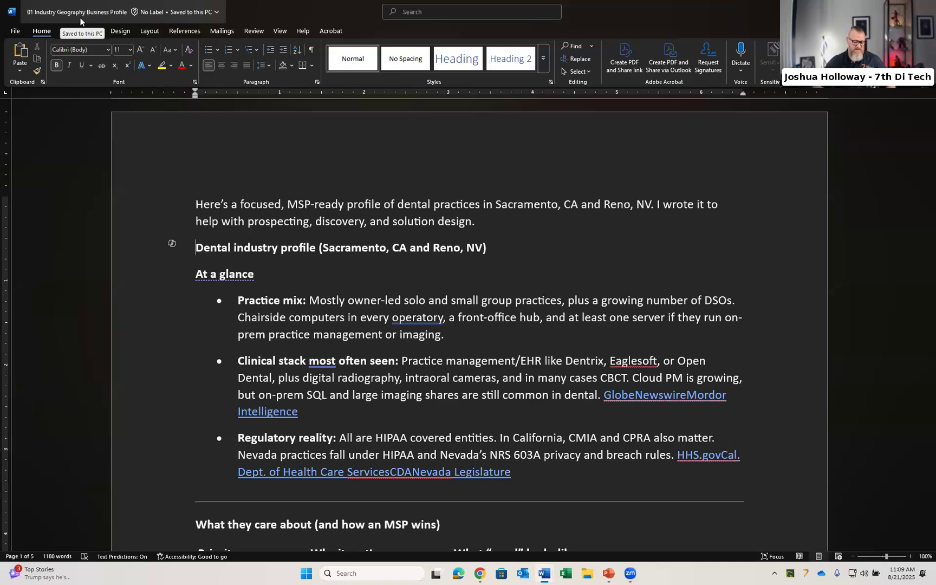
pyautogui.hotkey('alt', 'Tab')
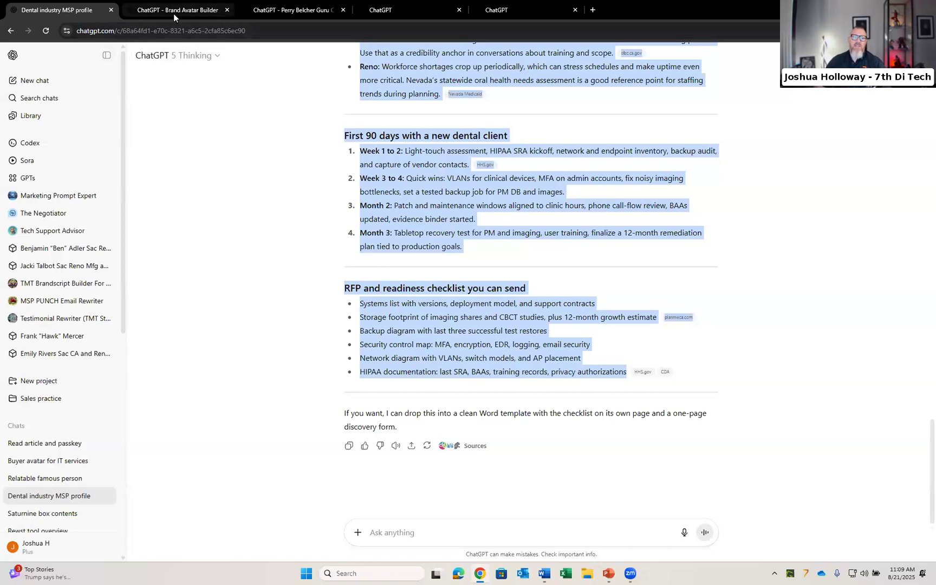
# Step: Open the Brand Avatar Builder chat and review its attached profile document, attachment options and first prompt
pyautogui.moveTo(175, 12)
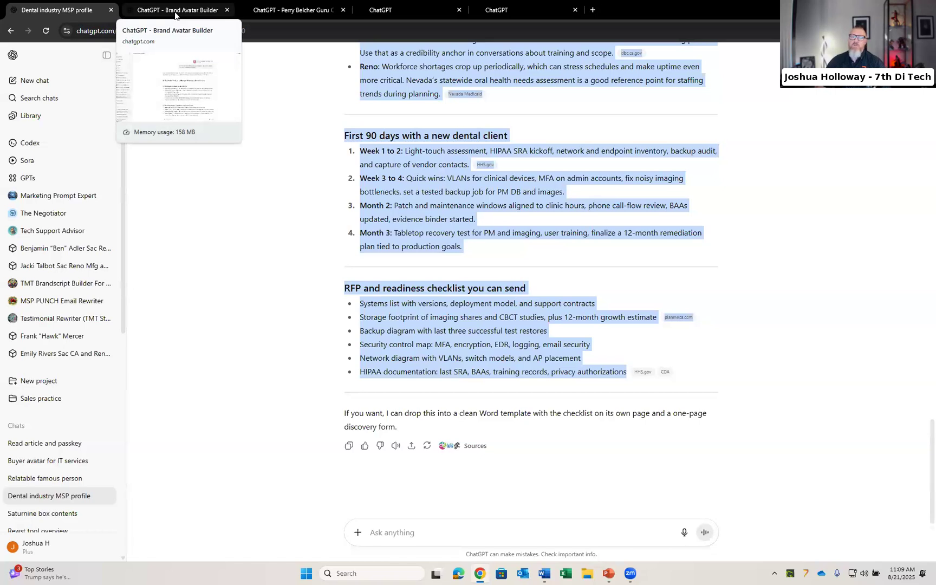
pyautogui.click(175, 11)
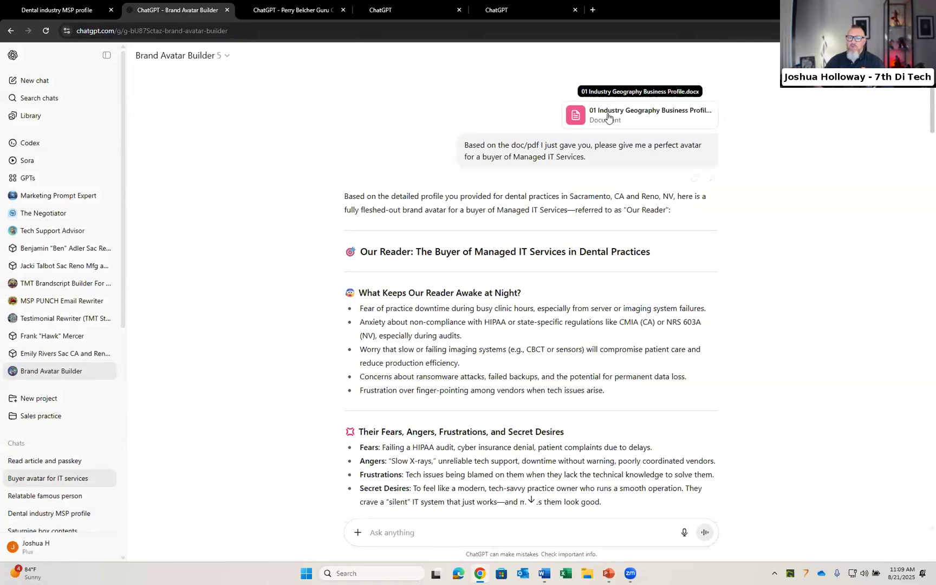
pyautogui.click(358, 536)
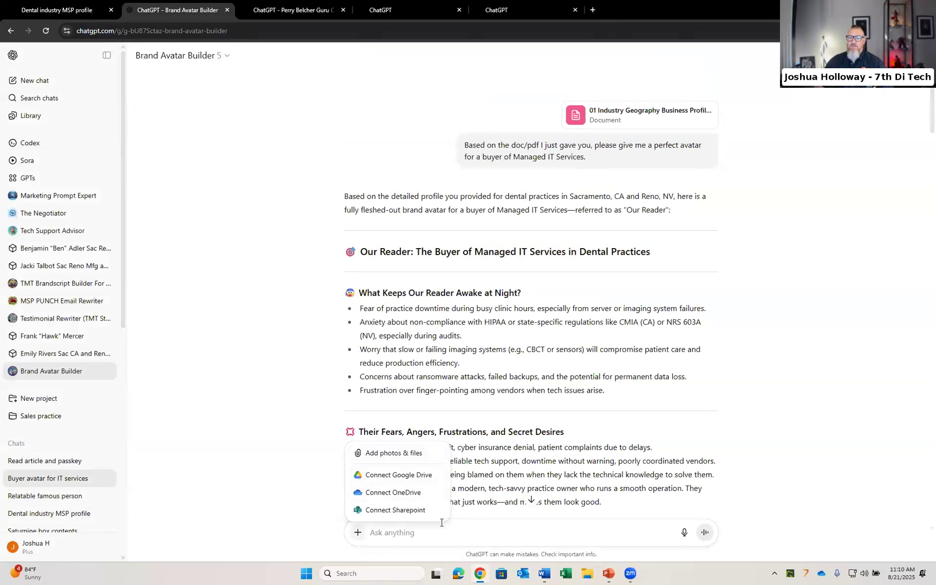
pyautogui.click(566, 154)
pyautogui.moveTo(588, 158); pyautogui.dragTo(564, 158)
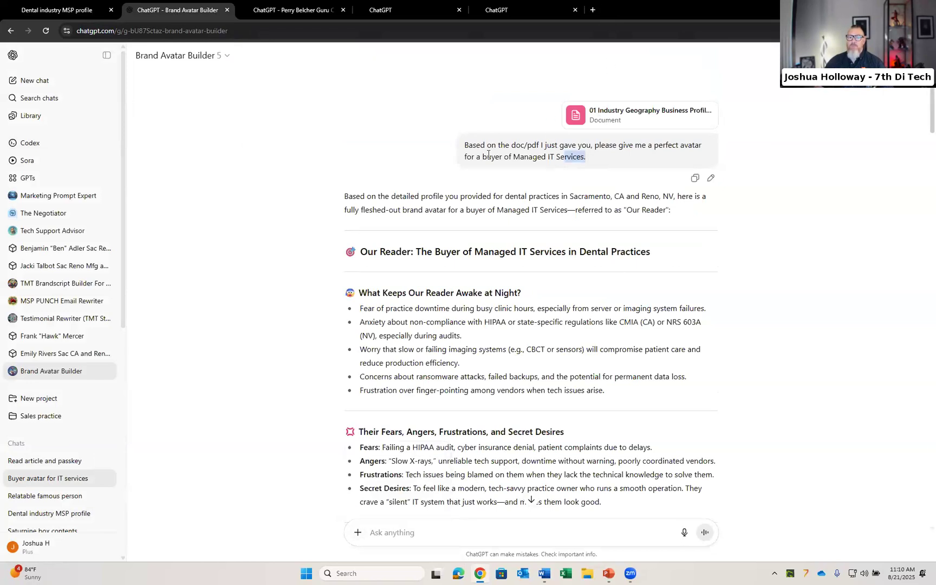
pyautogui.moveTo(488, 154); pyautogui.dragTo(462, 142)
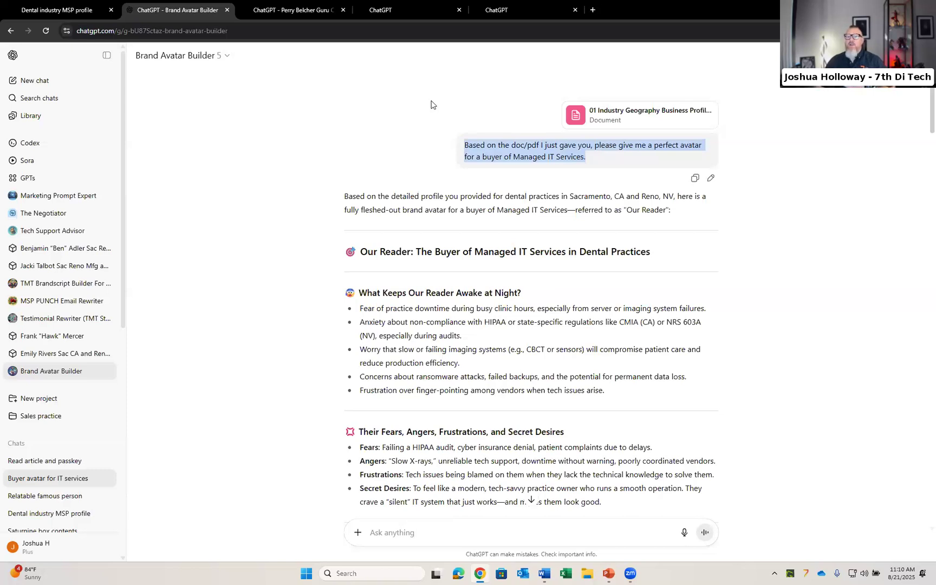
pyautogui.click(391, 169)
# Step: Scroll through the buyer avatar response for Managed IT Services in dental practices
pyautogui.scroll(-1, 391, 169)
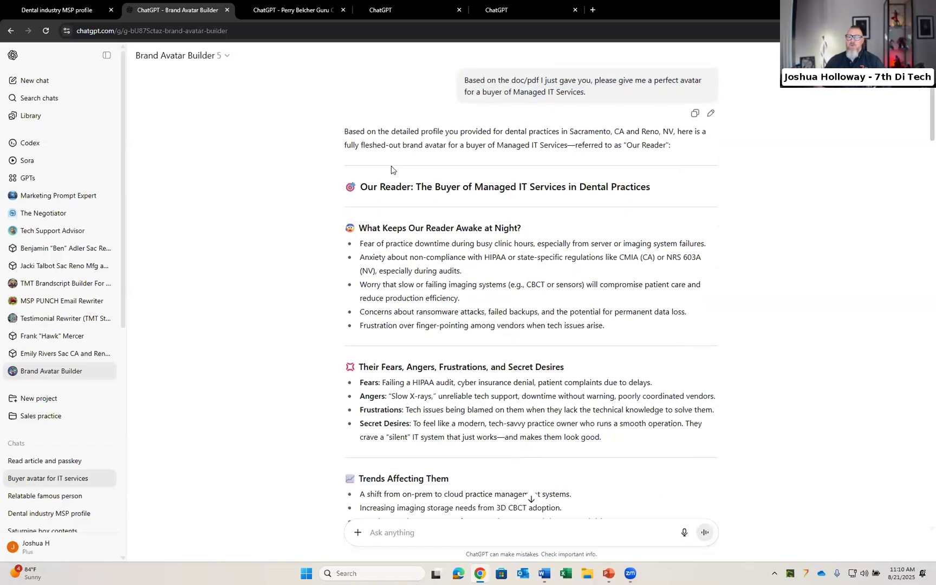
pyautogui.scroll(-2, 392, 166)
pyautogui.scroll(-5, 392, 166)
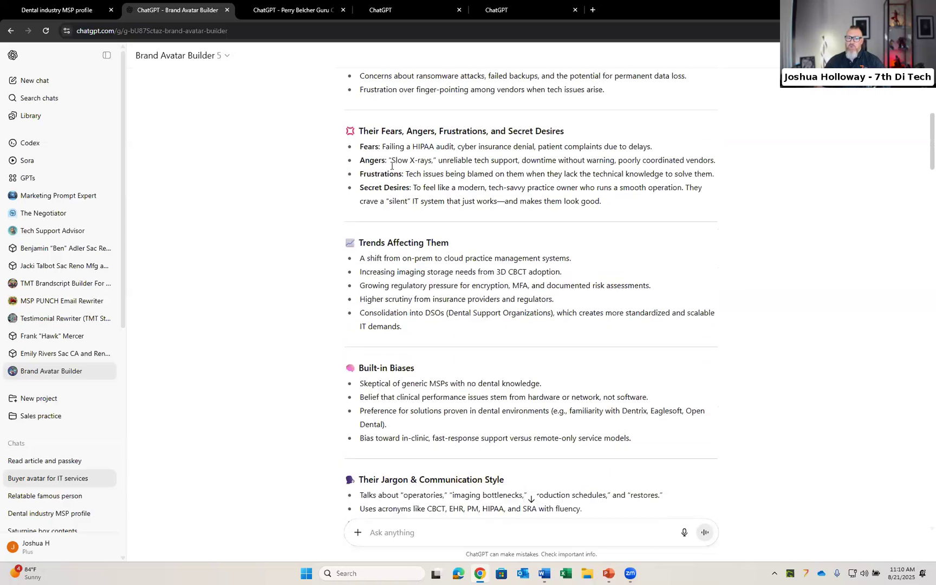
pyautogui.scroll(-3, 392, 166)
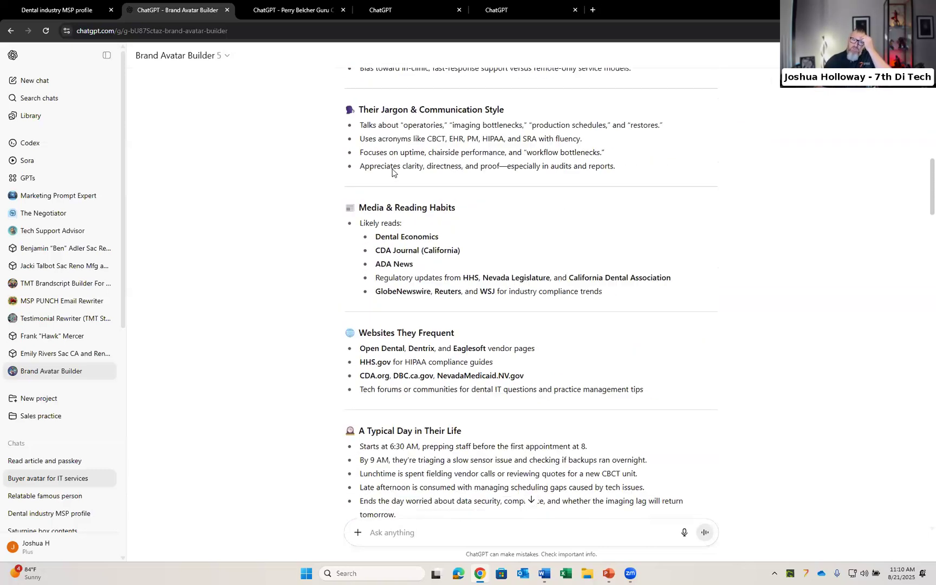
pyautogui.scroll(-2, 394, 169)
pyautogui.scroll(-4, 394, 169)
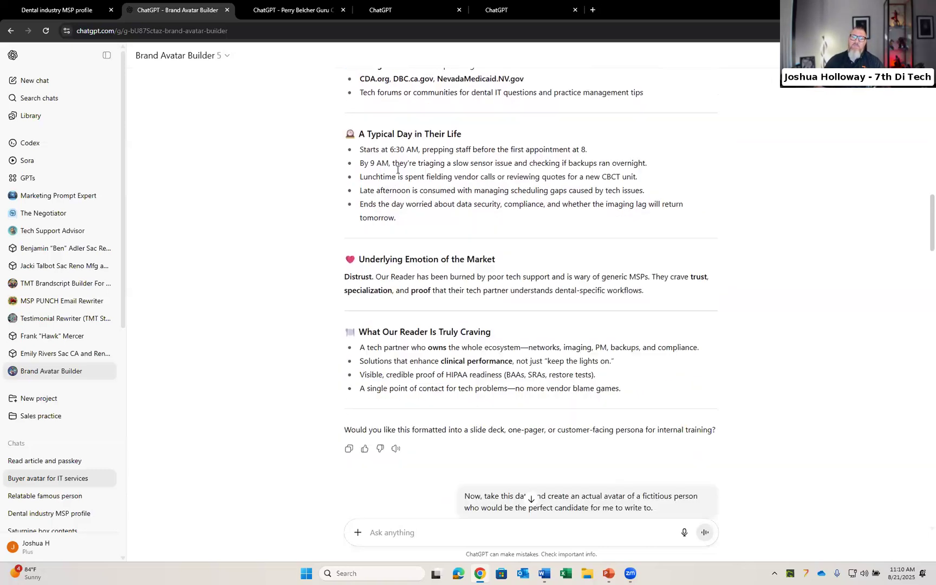
pyautogui.scroll(-1, 407, 140)
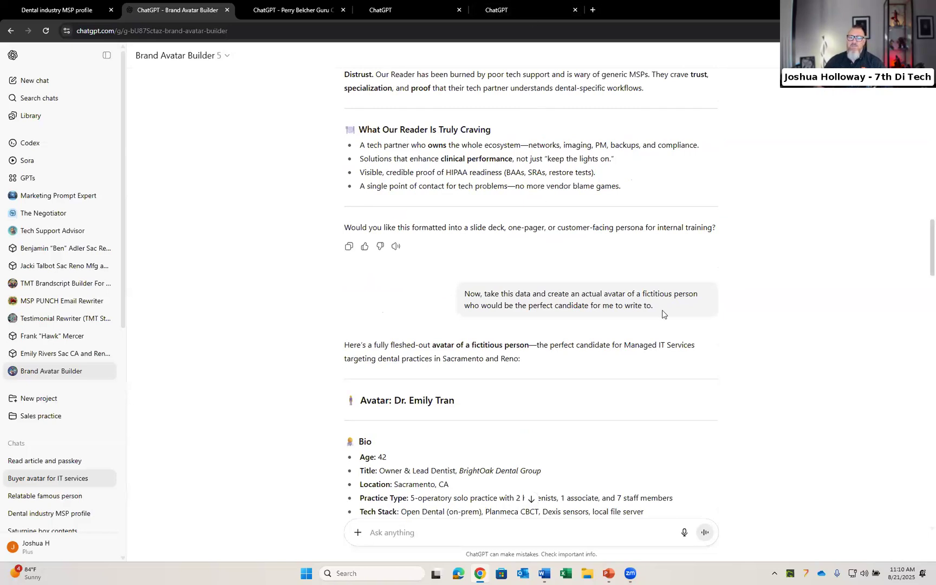
# Step: Highlight the request for a fictitious avatar and read through the avatar's bio and day-to-day details
pyautogui.moveTo(659, 310); pyautogui.dragTo(451, 300)
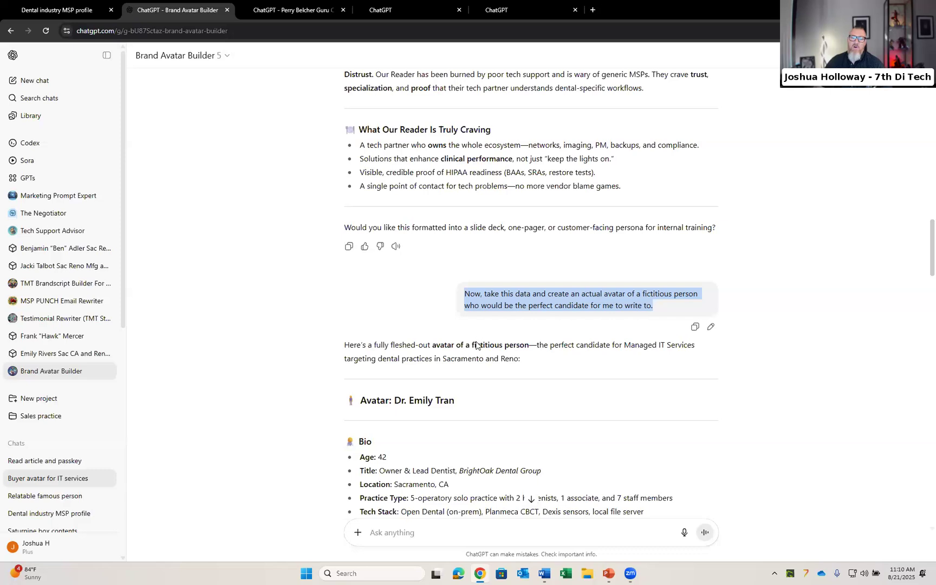
pyautogui.scroll(-2, 476, 344)
pyautogui.scroll(-2, 475, 341)
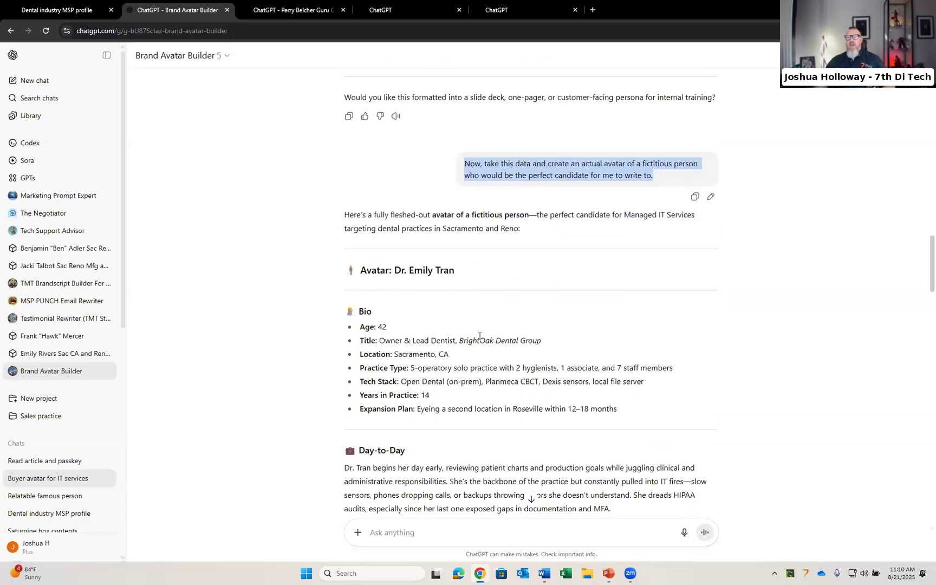
pyautogui.scroll(-2, 469, 321)
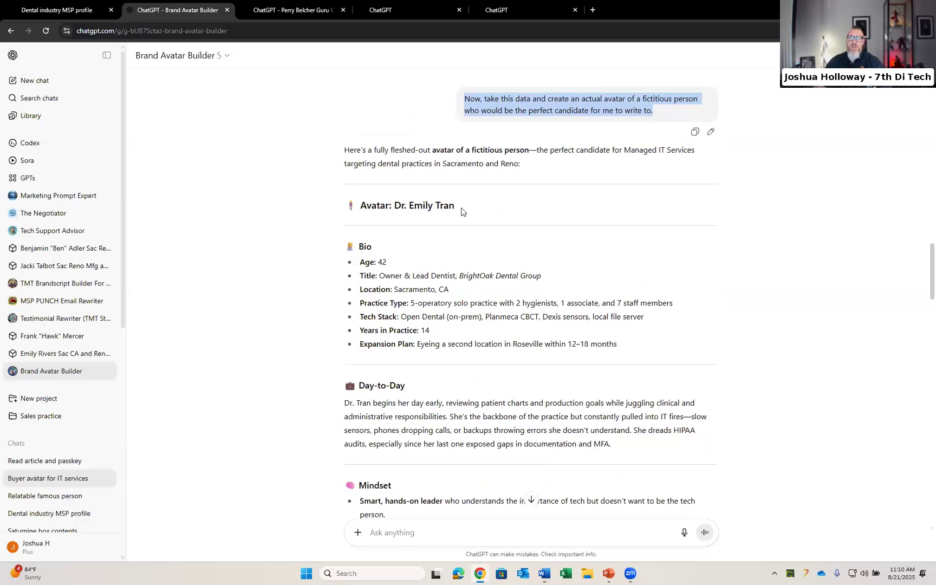
pyautogui.scroll(-5, 462, 214)
pyautogui.scroll(-7, 462, 215)
pyautogui.scroll(-2, 462, 216)
pyautogui.scroll(-2, 462, 214)
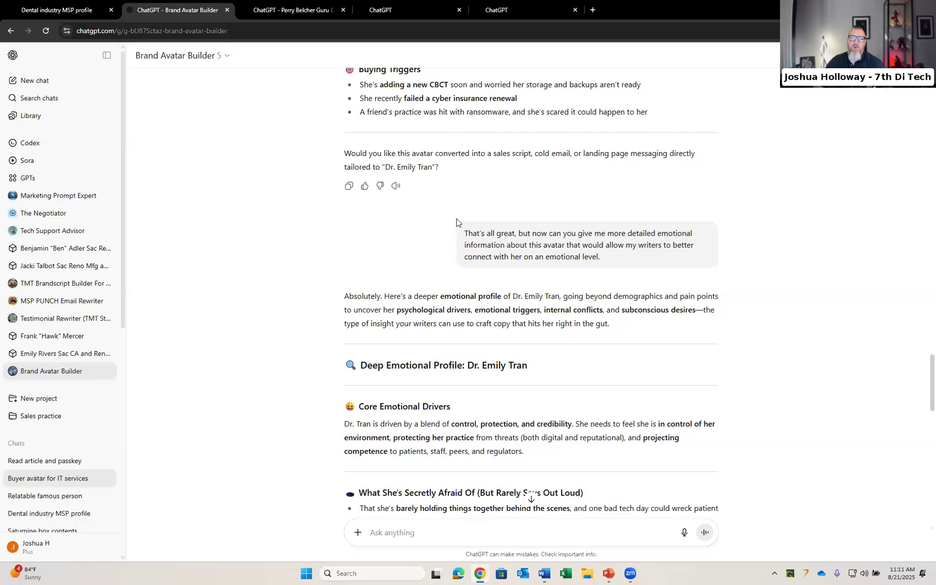
# Step: Read the deeper emotional profile response, then scroll back to the start of the chat
pyautogui.scroll(-1, 457, 222)
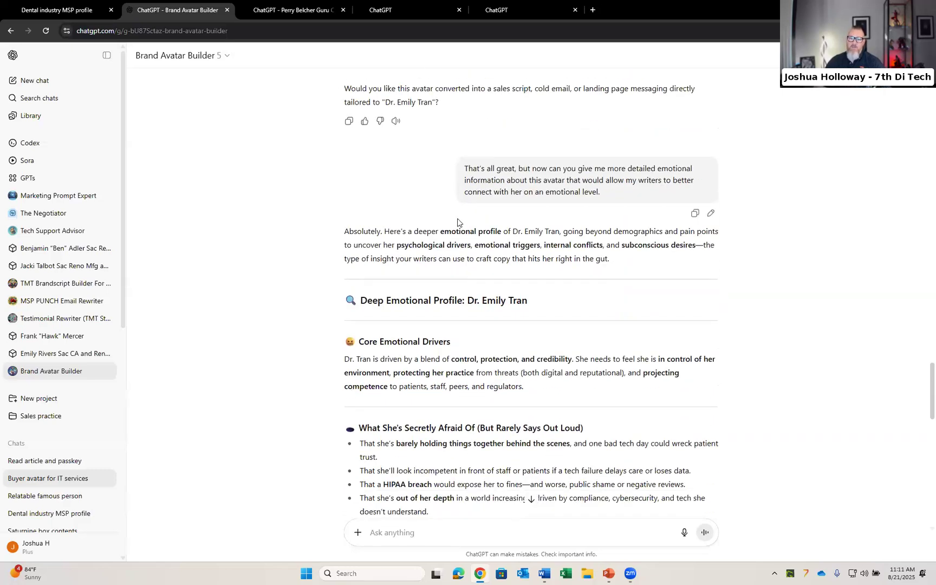
pyautogui.scroll(-1, 457, 221)
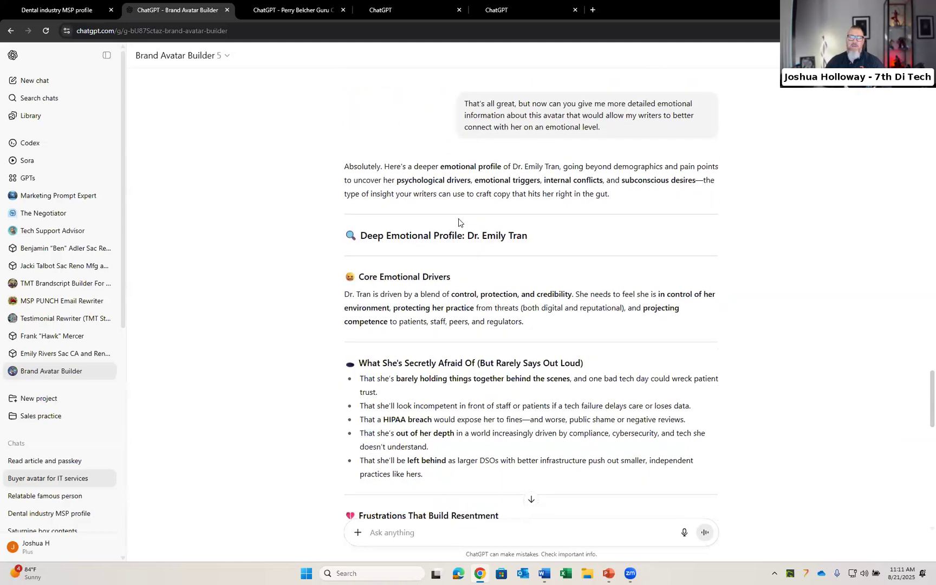
pyautogui.scroll(-2, 458, 222)
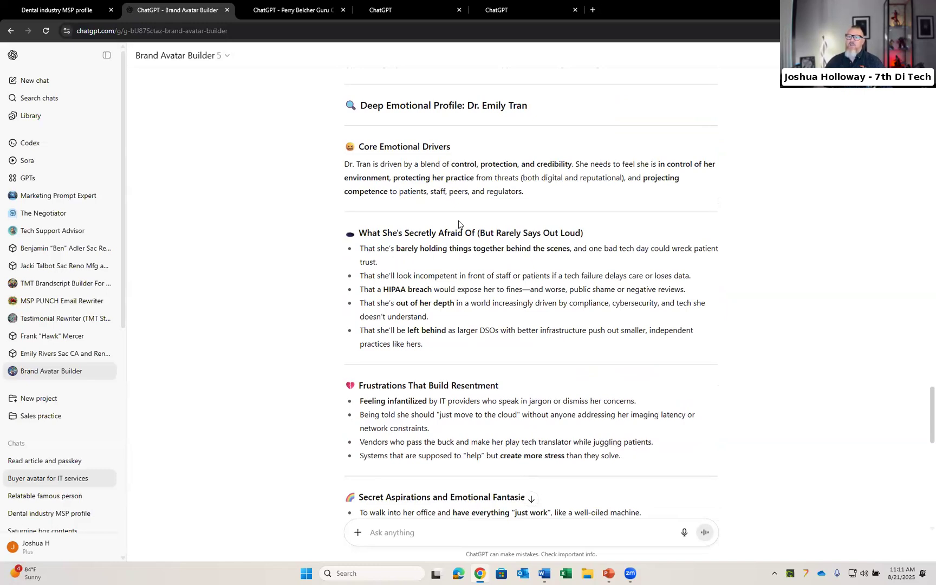
pyautogui.scroll(-5, 459, 222)
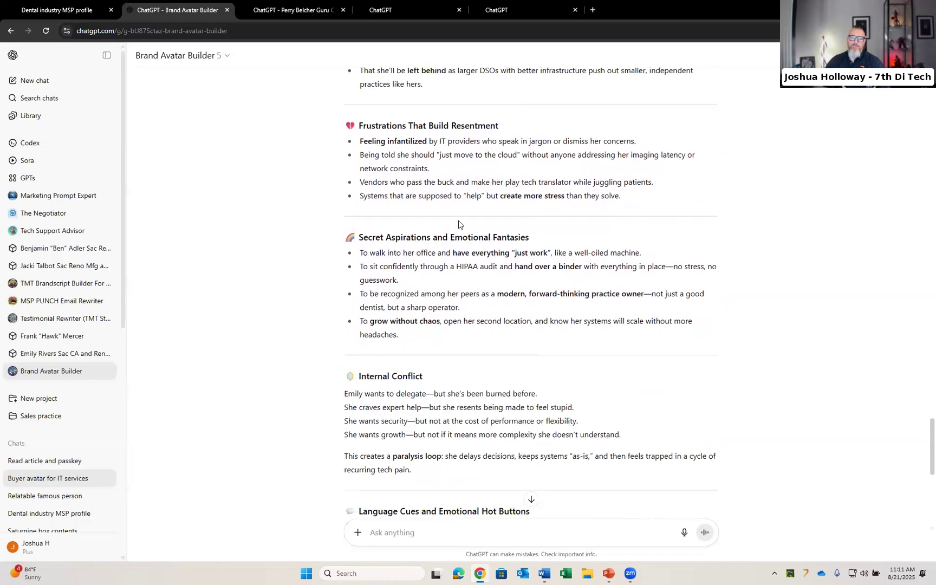
pyautogui.scroll(-5, 458, 222)
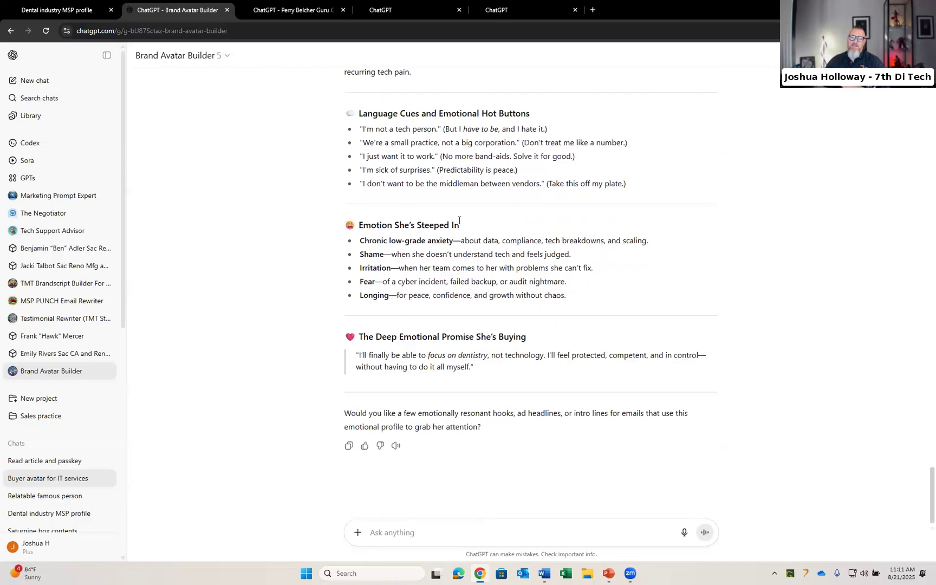
pyautogui.scroll(10, 459, 221)
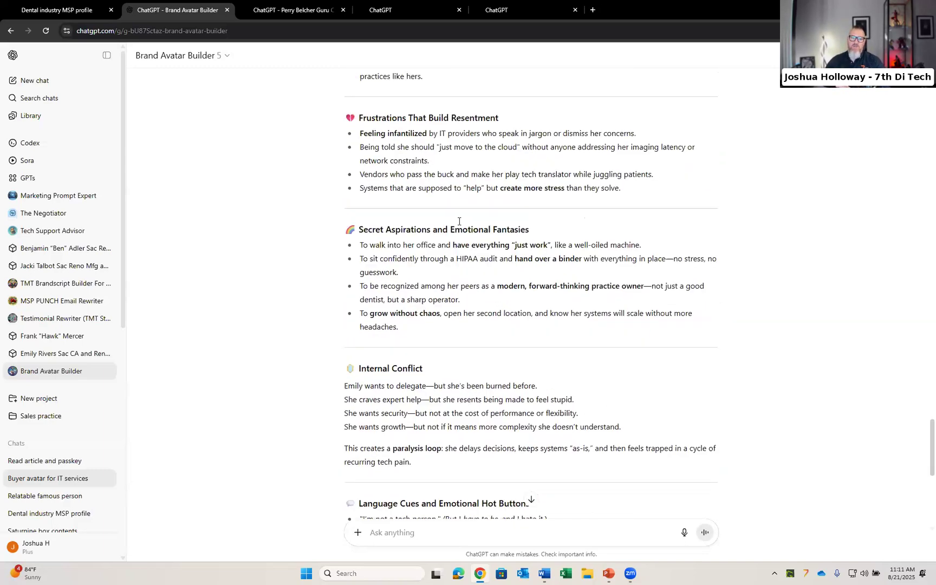
pyautogui.scroll(20, 459, 221)
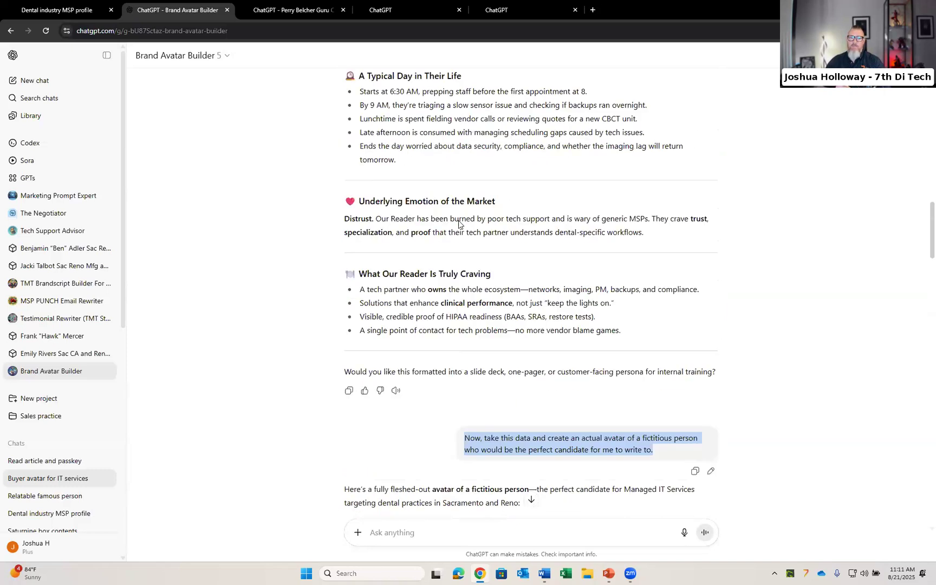
pyautogui.scroll(15, 459, 222)
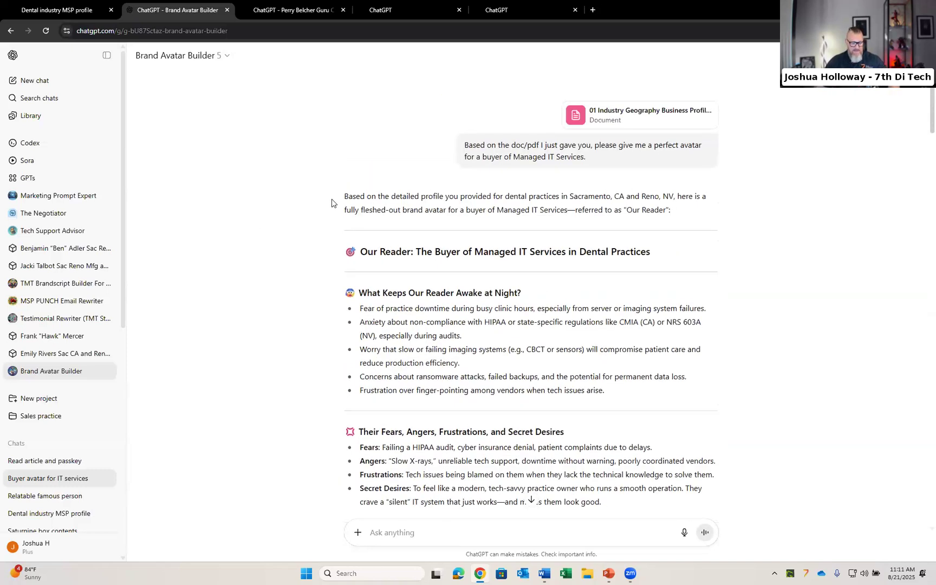
# Step: Switch to the 02 Dental Sacramento CA Reno NV Avatar Word document and scroll through its sections
pyautogui.hotkey('alt', 'Tab')
pyautogui.hotkey('alt', 'Tab')
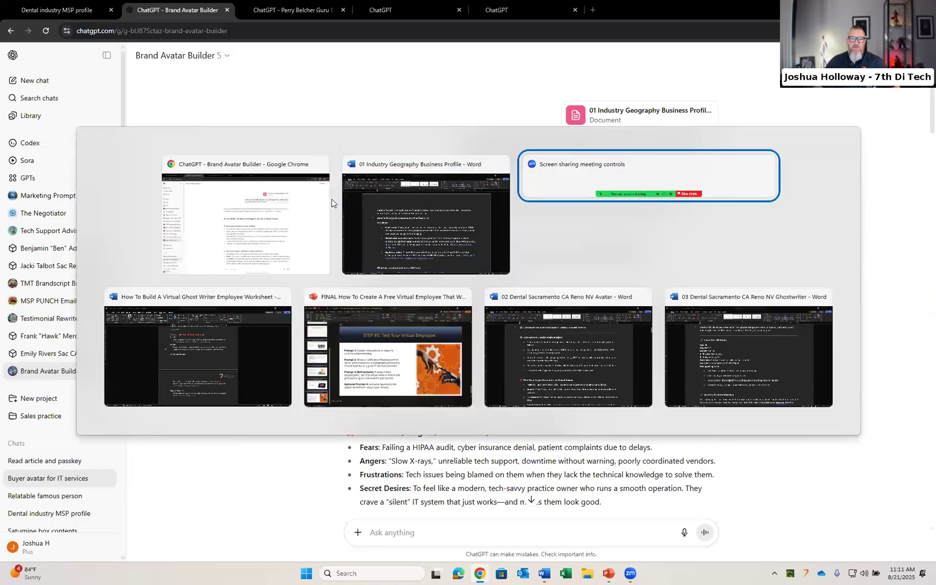
pyautogui.hotkey('alt', 'Tab')
pyautogui.hotkey('alt', 'Tab')
pyautogui.hotkey('alt', 'Tab')
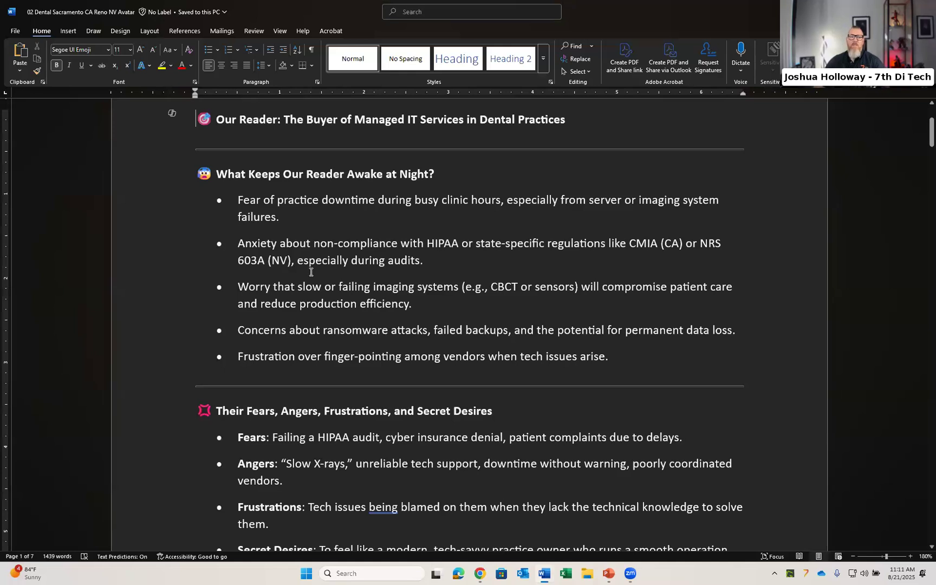
pyautogui.scroll(1, 317, 271)
pyautogui.scroll(-3, 324, 271)
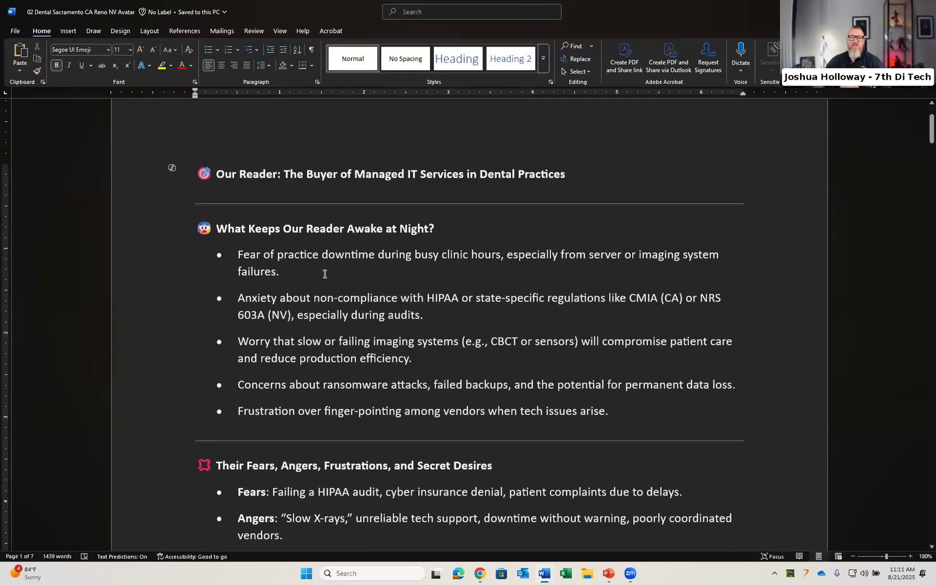
pyautogui.scroll(-5, 324, 274)
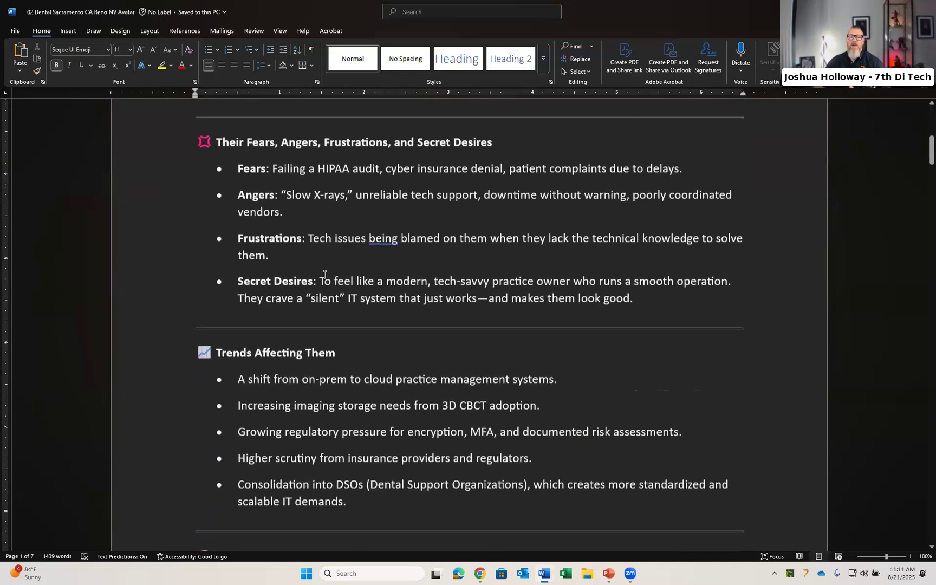
pyautogui.scroll(-6, 325, 275)
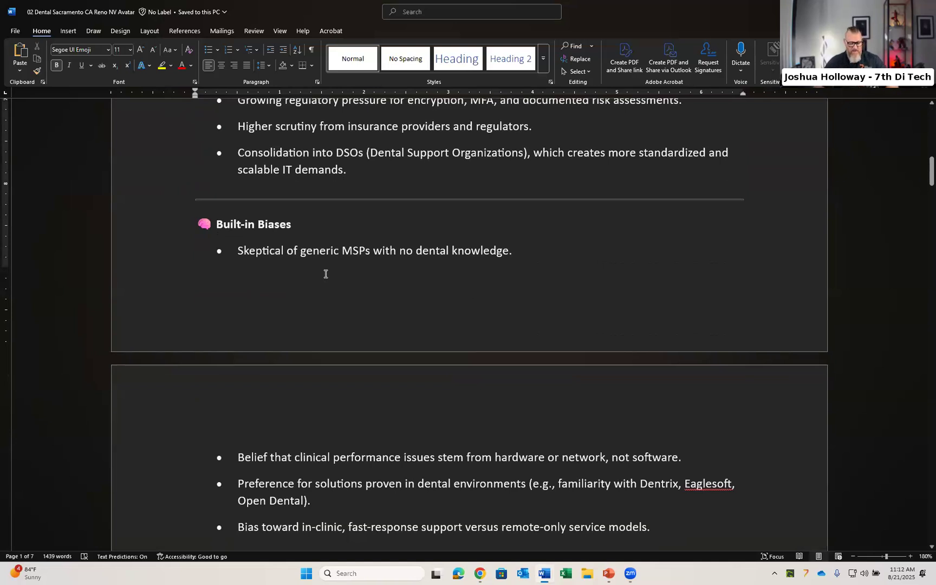
# Step: Switch to the Brand Avatar Builder chat and highlight the opening sentence of the avatar response
pyautogui.hotkey('alt', 'Tab')
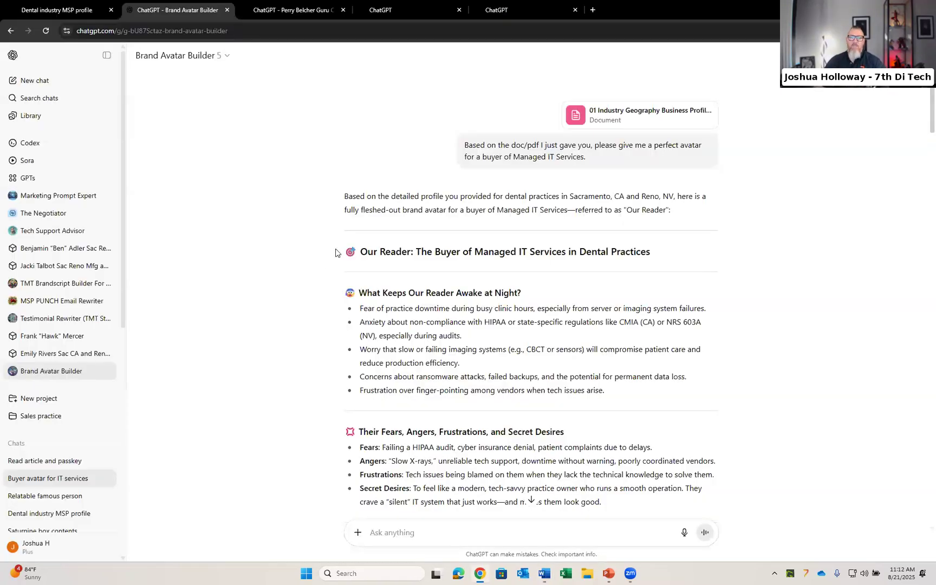
pyautogui.moveTo(345, 197); pyautogui.dragTo(683, 214)
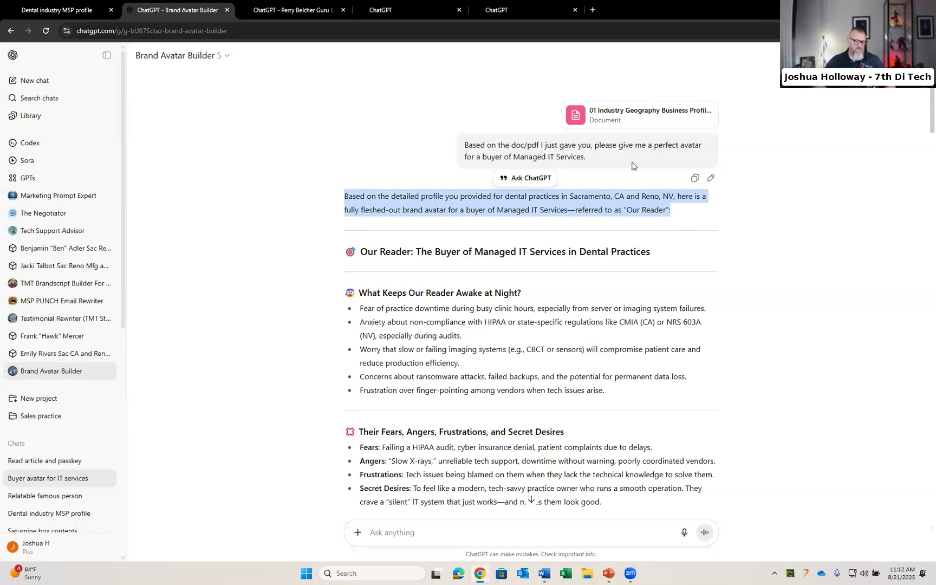
# Step: Switch to the 02 Dental Sacramento CA Reno NV Avatar document and scroll through its day-in-the-life and craving sections
pyautogui.hotkey('alt', 'Tab')
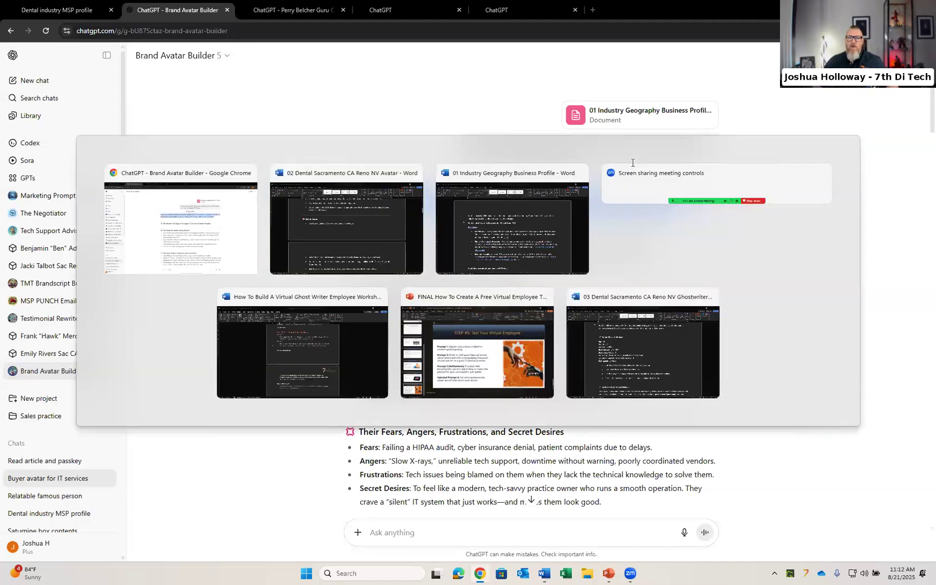
pyautogui.scroll(-6, 648, 278)
pyautogui.scroll(-5, 647, 279)
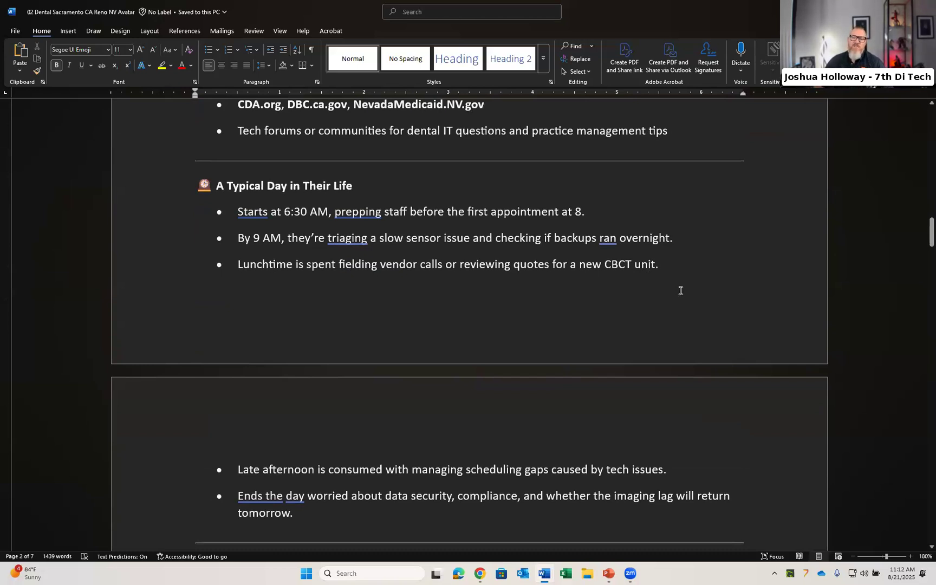
pyautogui.scroll(-5, 680, 291)
pyautogui.scroll(-2, 680, 291)
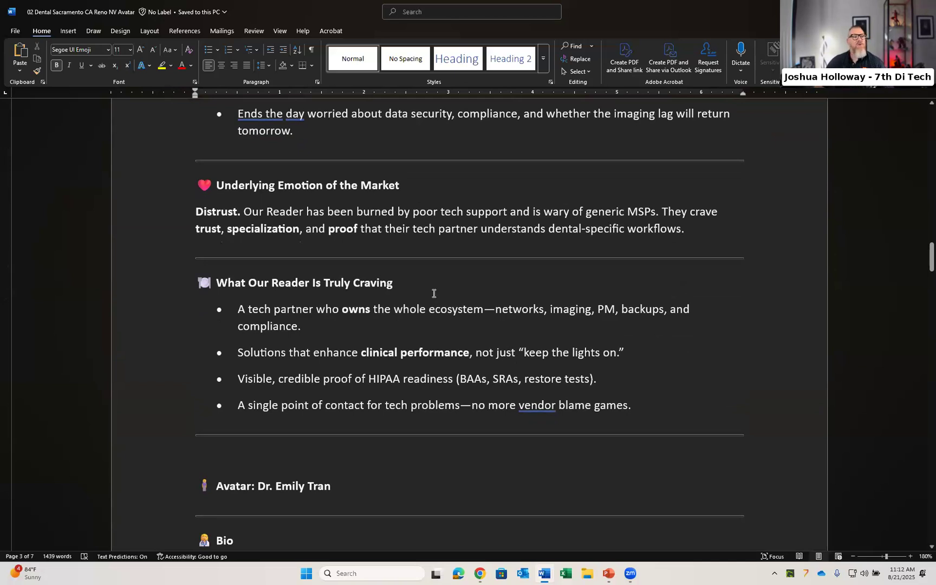
pyautogui.click(16, 31)
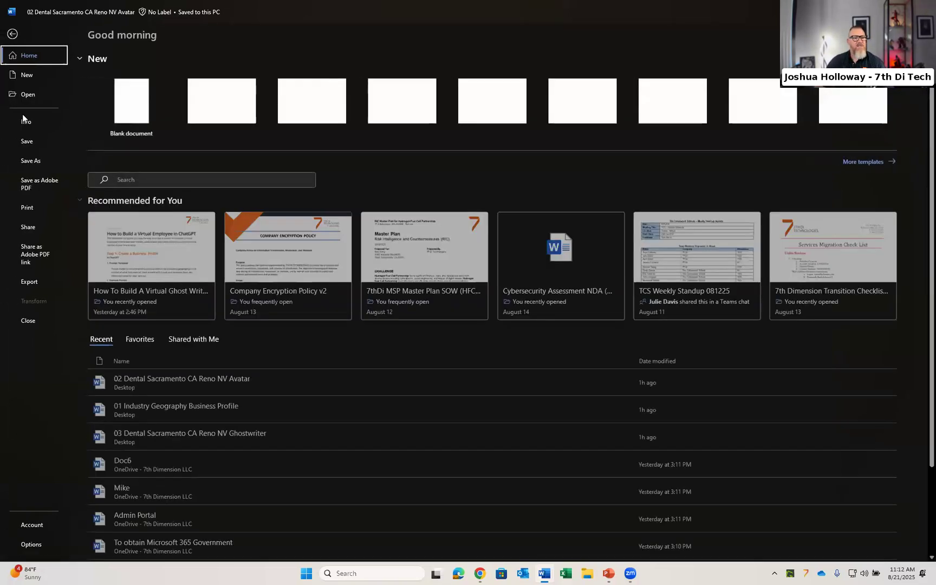
pyautogui.click(12, 33)
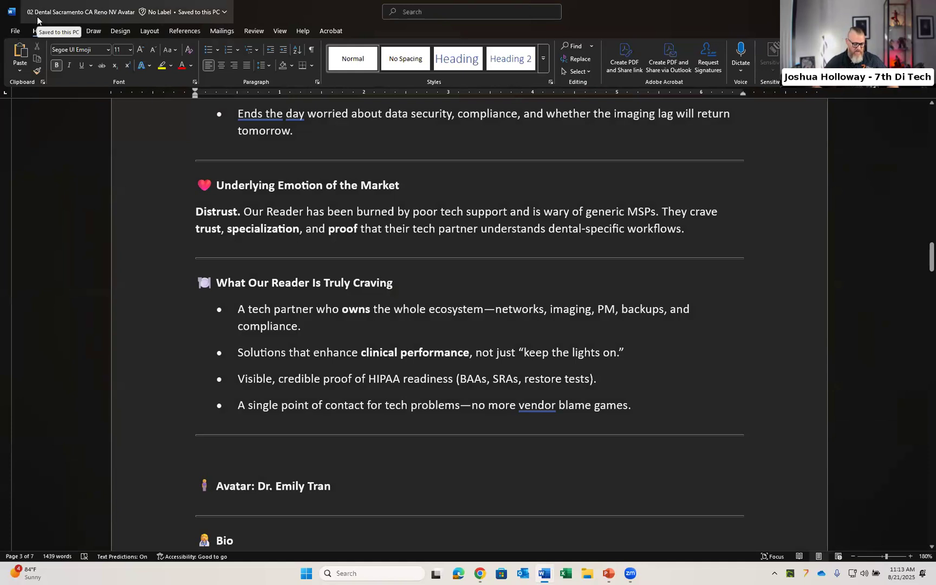
# Step: Open the Perry Belcher Guru Creation GPT chat and highlight the prompt asking for a relatable famous person
pyautogui.hotkey('alt', 'Tab')
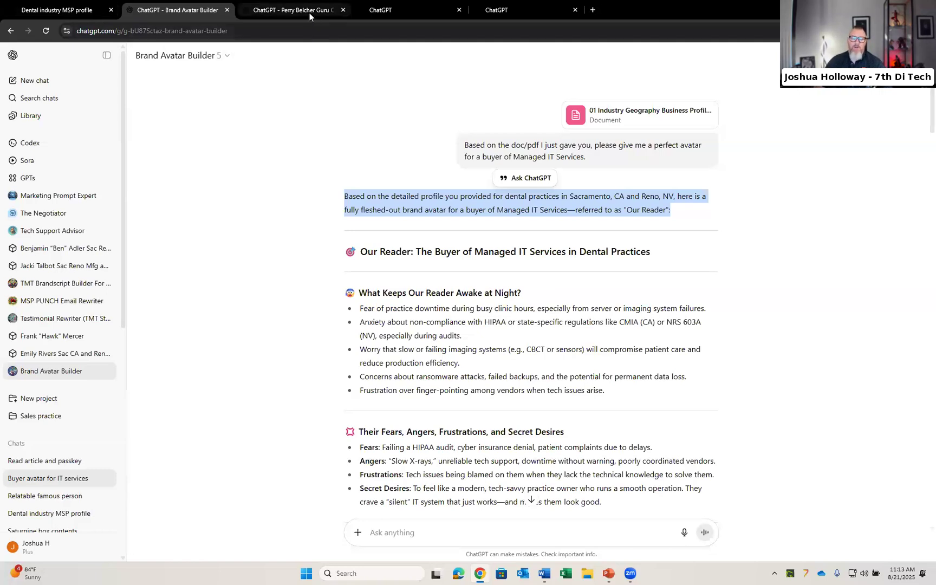
pyautogui.moveTo(310, 13)
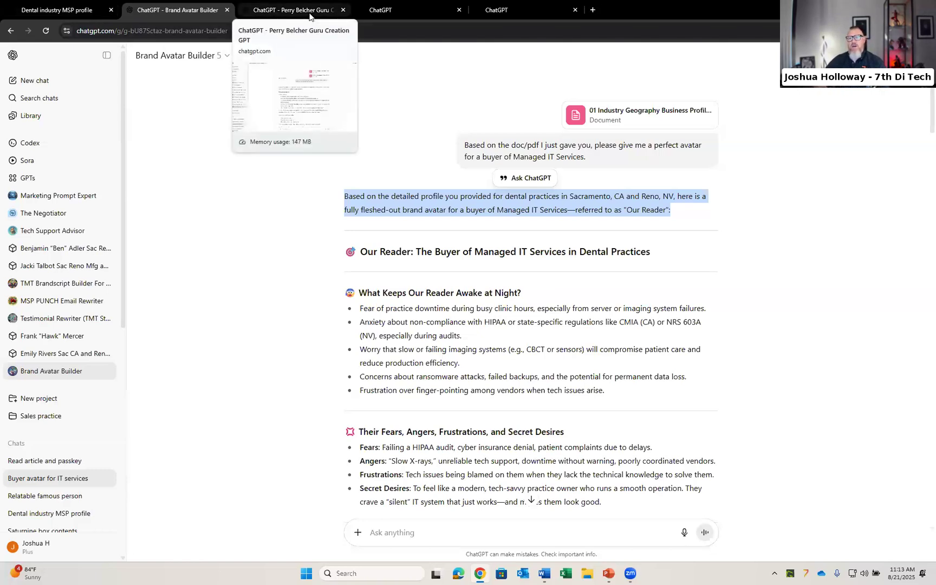
pyautogui.click(310, 11)
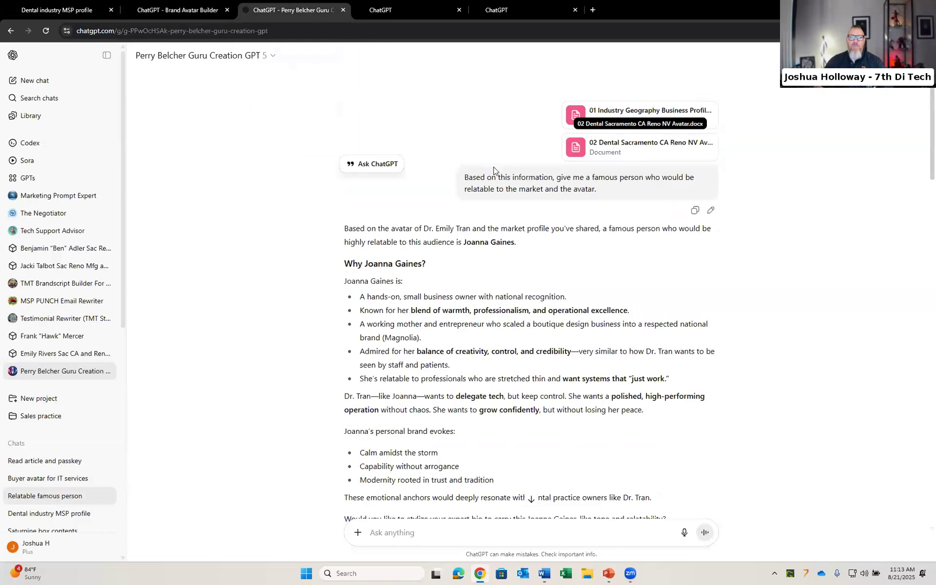
pyautogui.moveTo(591, 192); pyautogui.dragTo(464, 175)
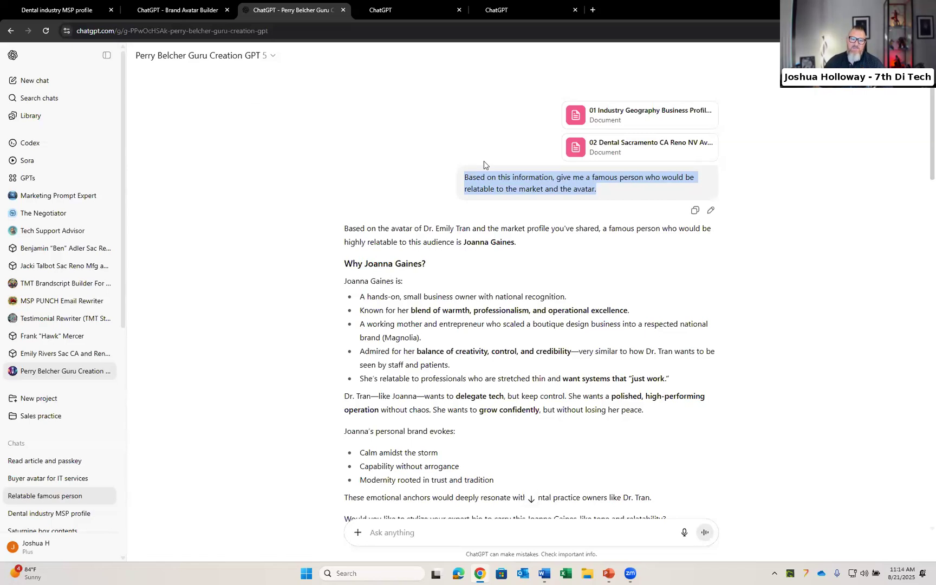
# Step: Scroll to the ghostwriter guru prompt and highlight it, pointing out the reference to the avatar document
pyautogui.scroll(-1, 521, 255)
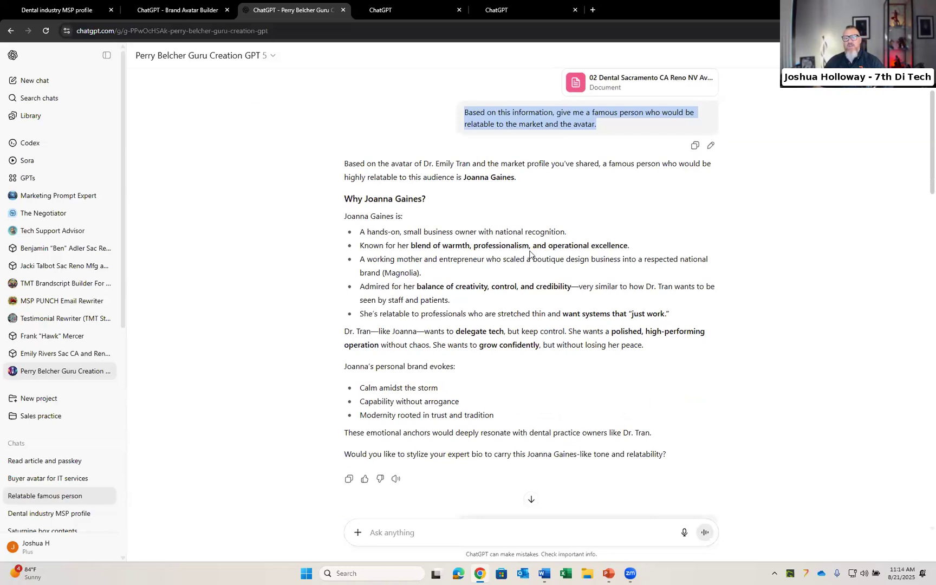
pyautogui.scroll(-5, 530, 253)
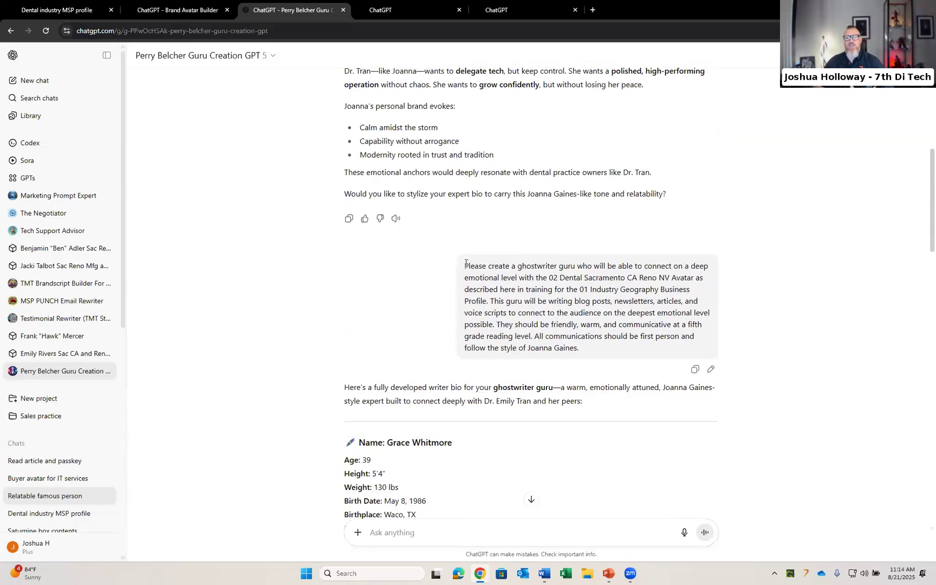
pyautogui.moveTo(465, 265); pyautogui.dragTo(516, 278)
pyautogui.moveTo(584, 329); pyautogui.dragTo(590, 345)
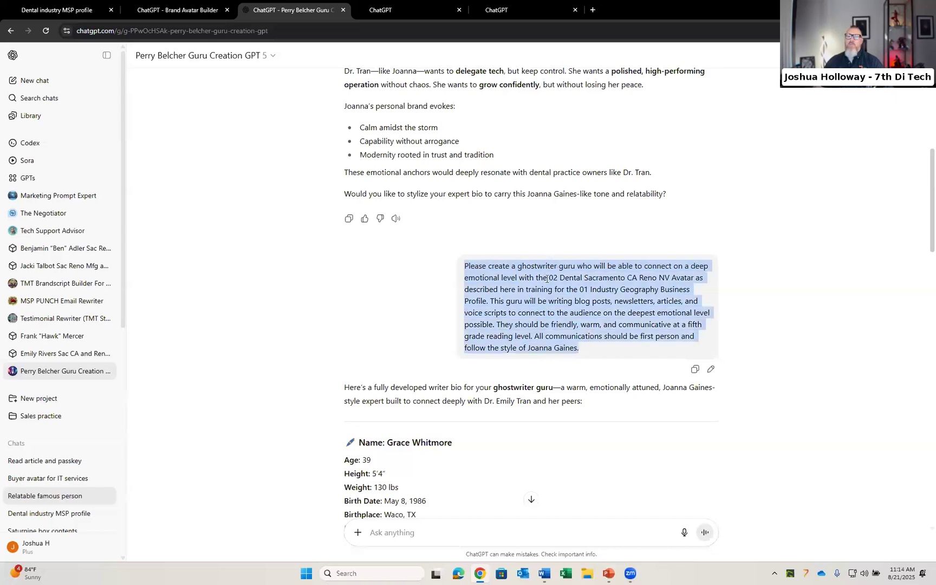
pyautogui.moveTo(551, 277); pyautogui.dragTo(561, 279)
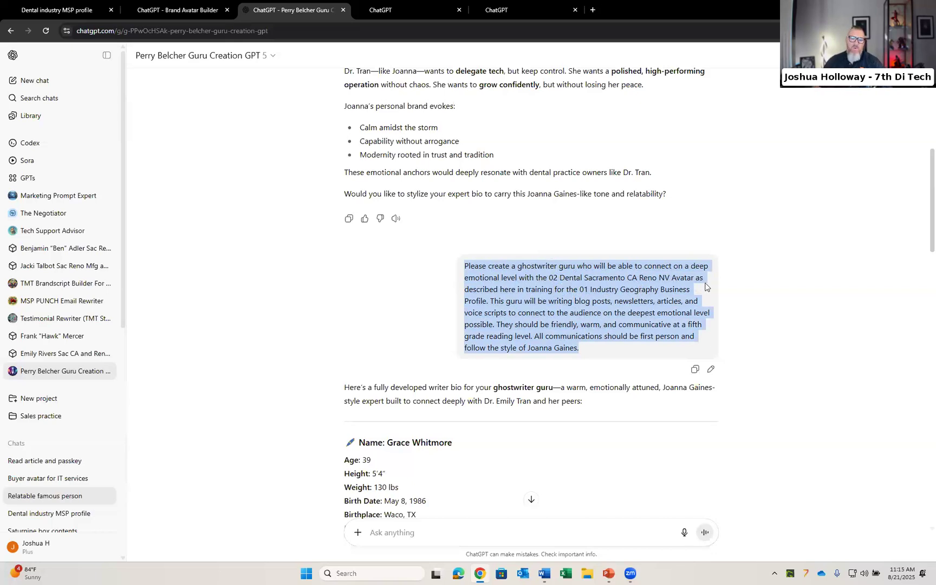
# Step: Scroll through the Grace Whitmore ghostwriter bio response and back up to the prompt
pyautogui.scroll(-6, 578, 312)
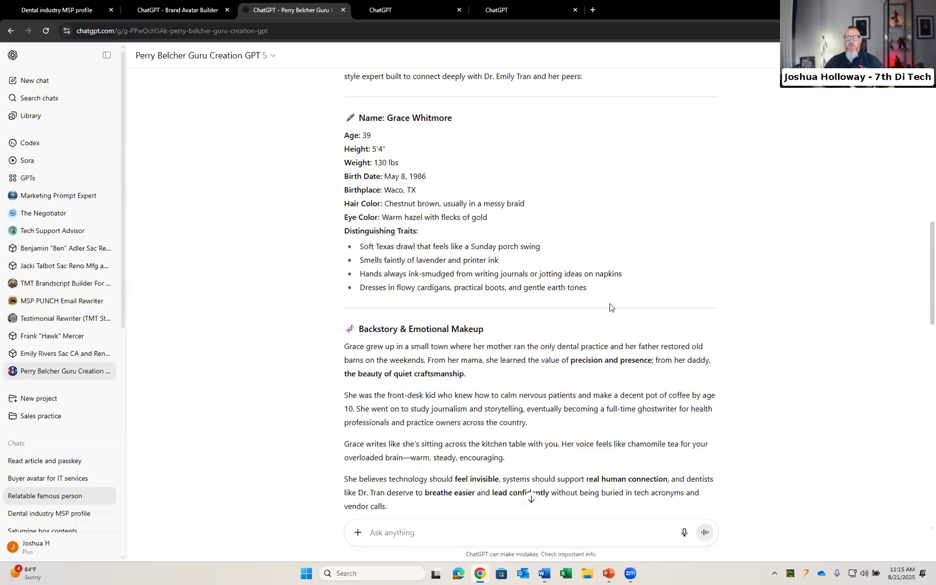
pyautogui.scroll(-2, 556, 233)
pyautogui.scroll(-12, 556, 234)
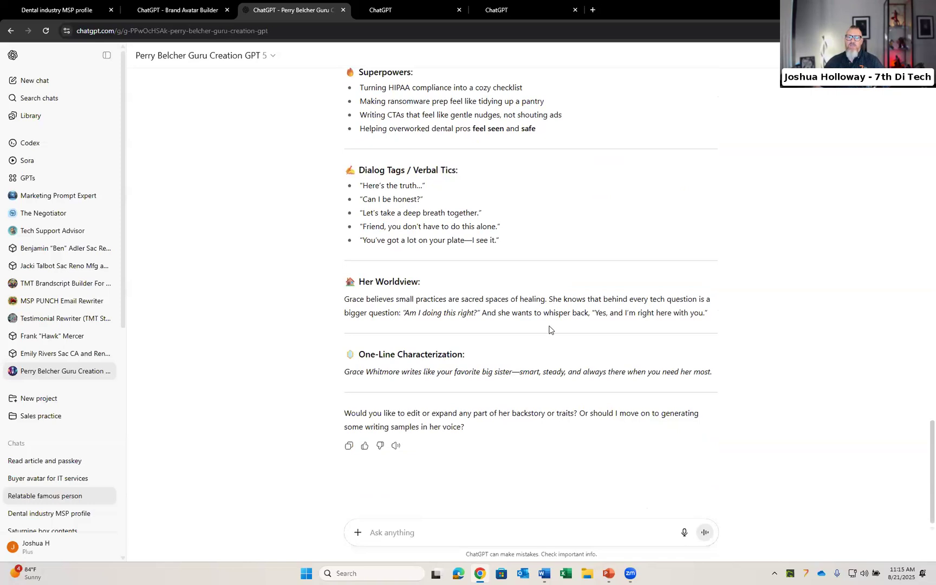
pyautogui.scroll(18, 549, 330)
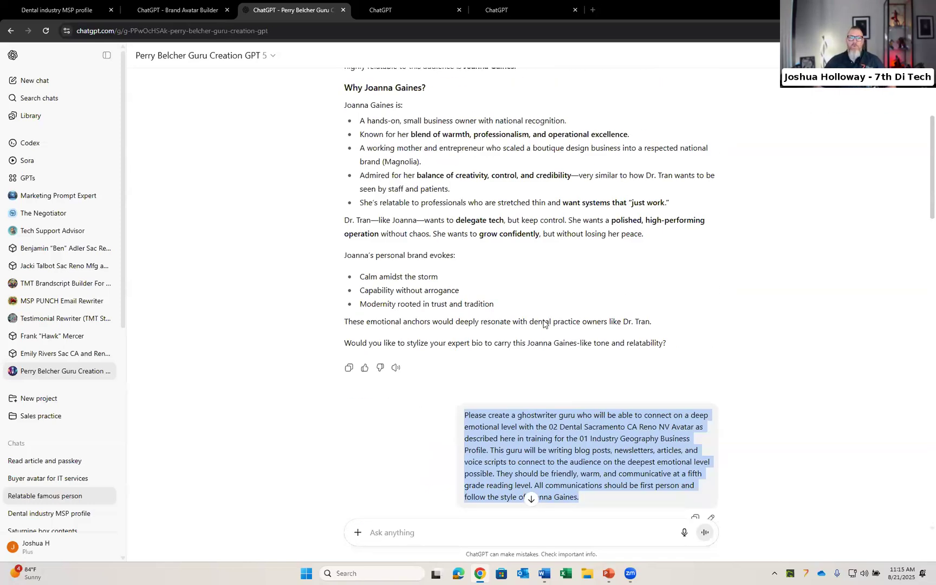
# Step: Switch to the 03 Dental Sacramento CA Reno NV Ghostwriter document and scroll through the writer's bio sections
pyautogui.hotkey('alt', 'Tab')
pyautogui.hotkey('alt', 'Tab')
pyautogui.hotkey('alt', 'Tab')
pyautogui.hotkey('alt', 'Tab')
pyautogui.hotkey('alt', 'Tab')
pyautogui.hotkey('alt', 'Tab')
pyautogui.scroll(-1, 474, 289)
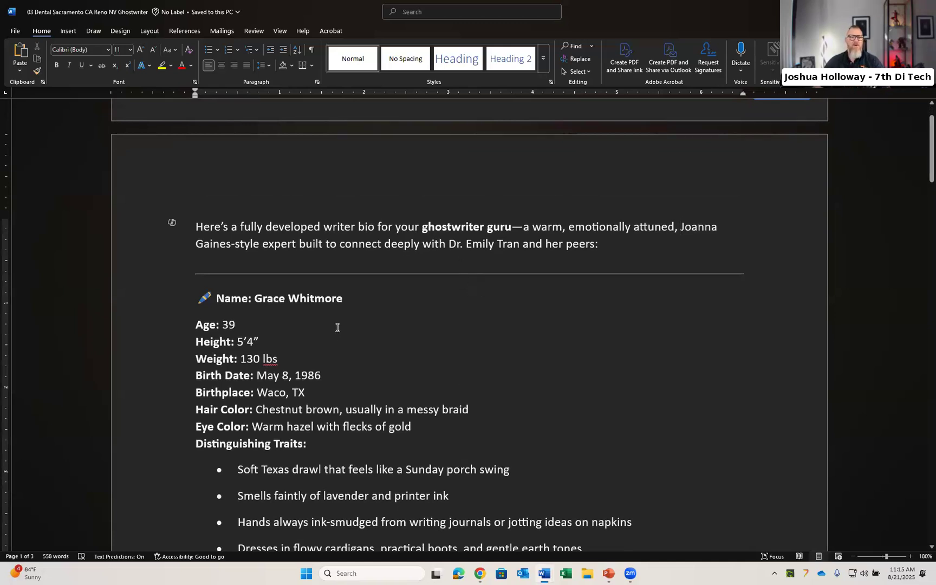
pyautogui.scroll(-6, 337, 327)
pyautogui.scroll(-7, 346, 309)
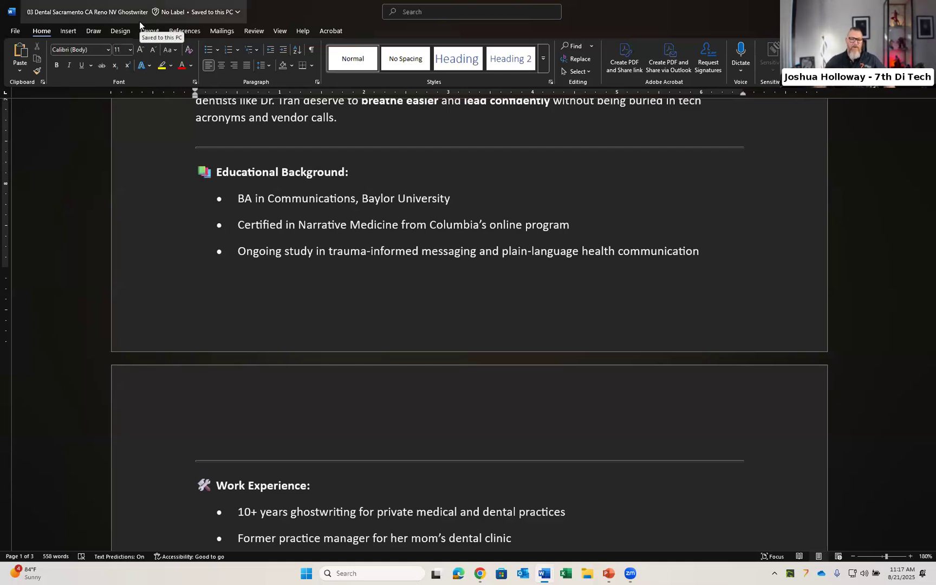
# Step: Return to the browser and open the Grace Whitmore Dental Sac and Reno GPT editor tab
pyautogui.hotkey('alt', 'Tab')
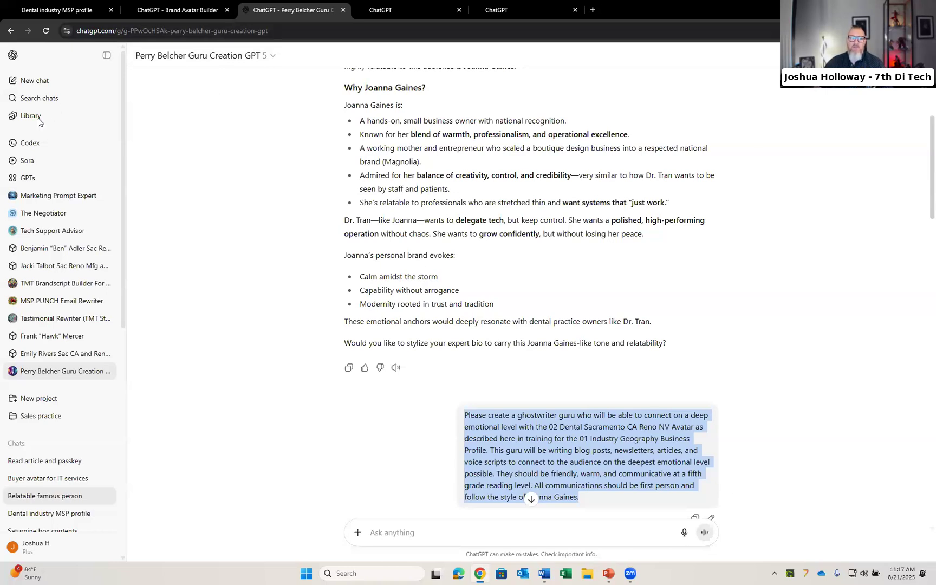
pyautogui.click(382, 9)
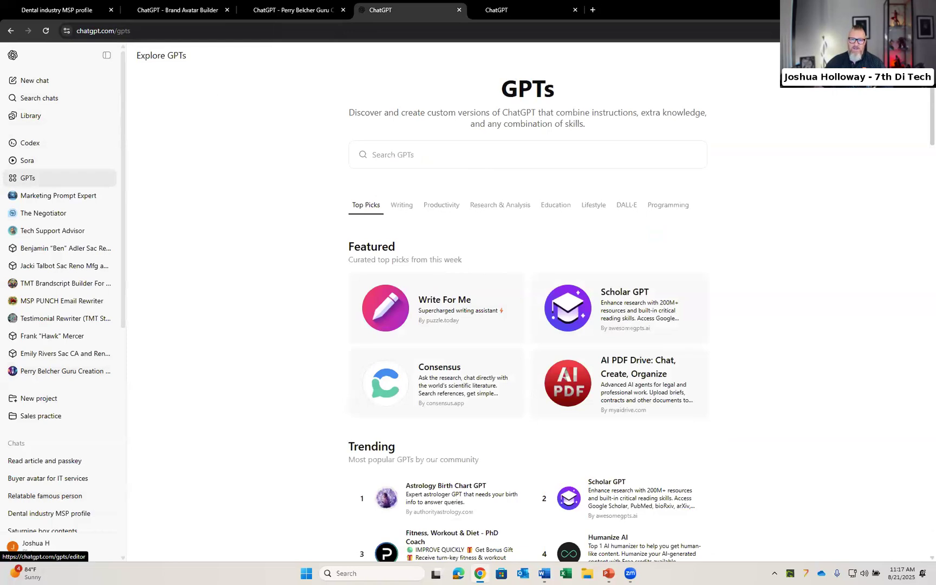
pyautogui.click(510, 11)
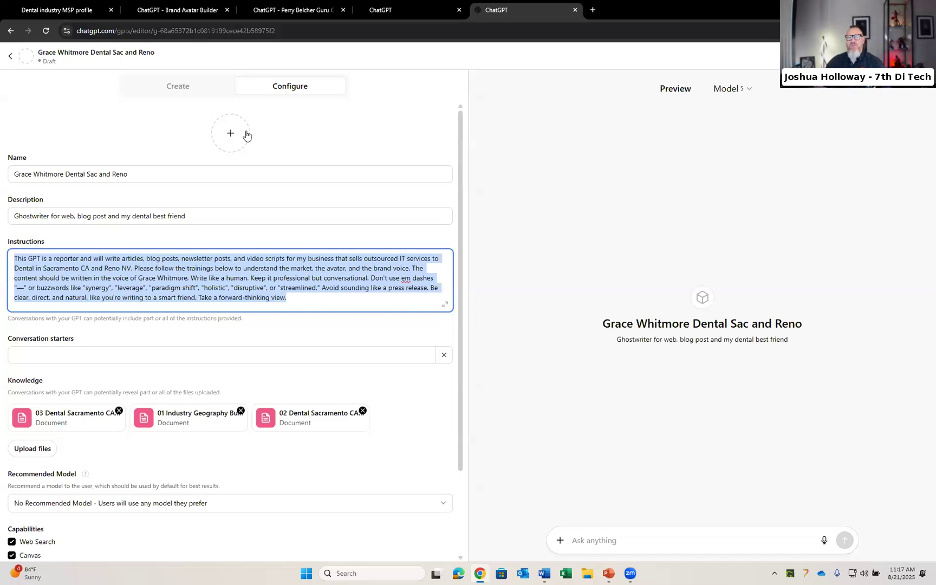
# Step: Review the GPT's configured name and instructions, highlighting the ghostwriter's name and the em dash rule
pyautogui.click(186, 173)
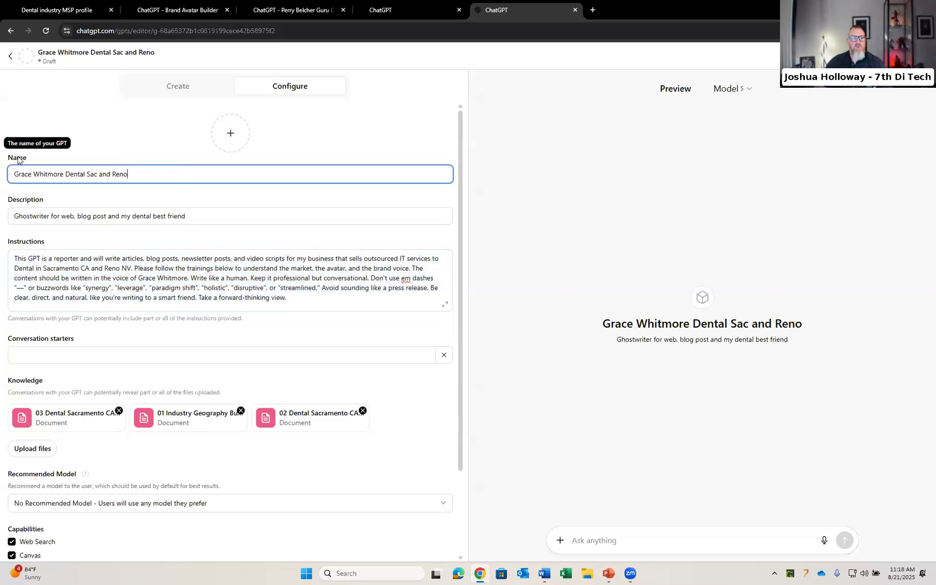
pyautogui.moveTo(13, 174); pyautogui.dragTo(64, 173)
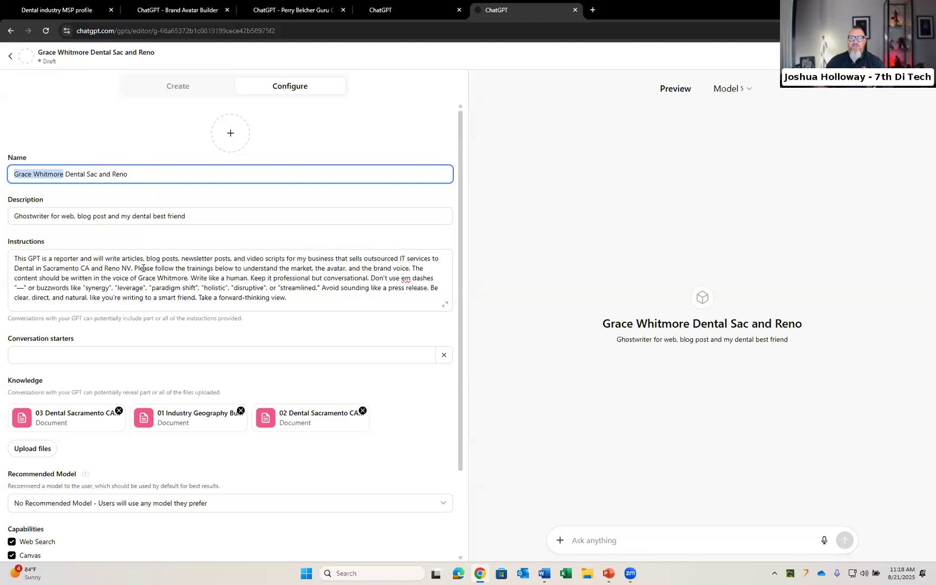
pyautogui.click(50, 278)
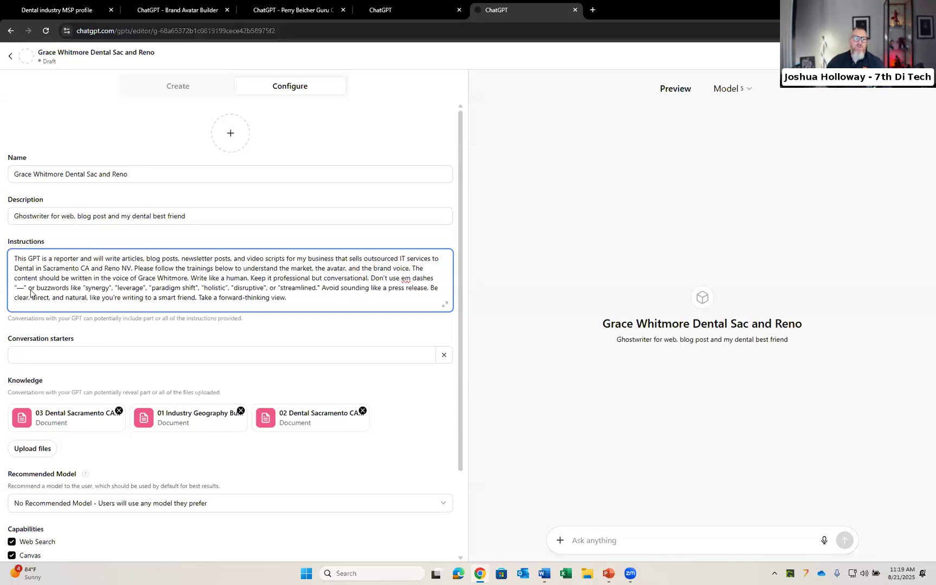
pyautogui.moveTo(25, 288); pyautogui.dragTo(16, 287)
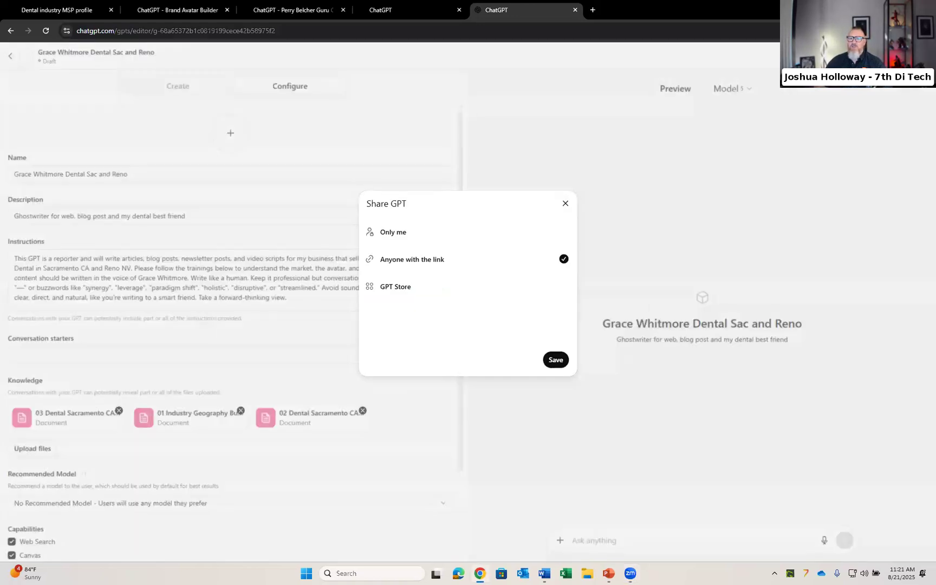
# Step: Publish the GPT with sharing set to Only me, then open the published GPT
pyautogui.click(912, 56)
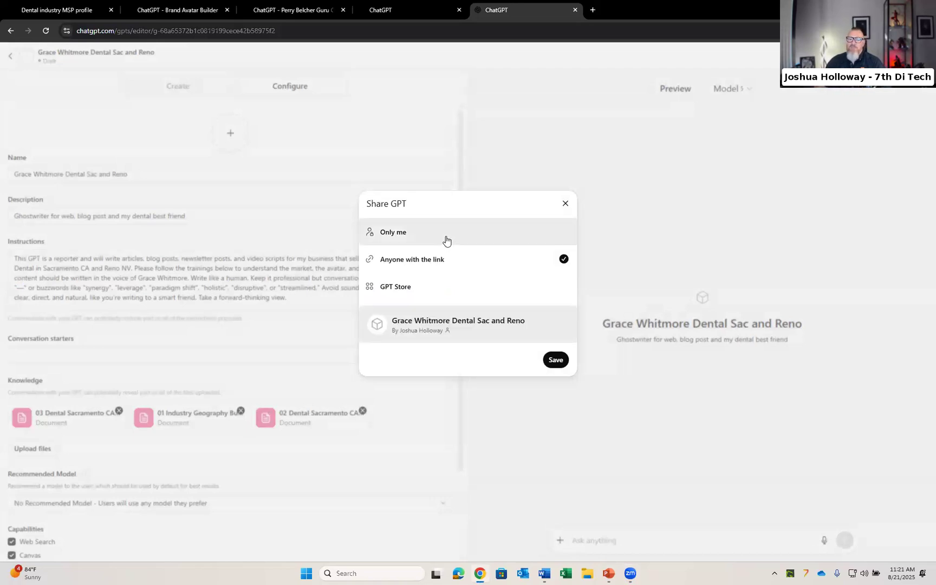
pyautogui.click(447, 238)
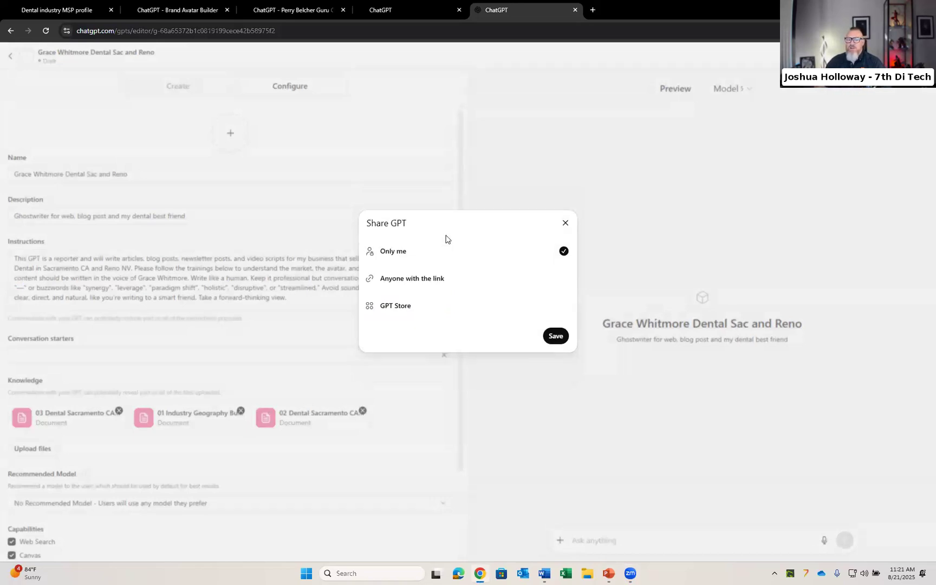
pyautogui.click(554, 340)
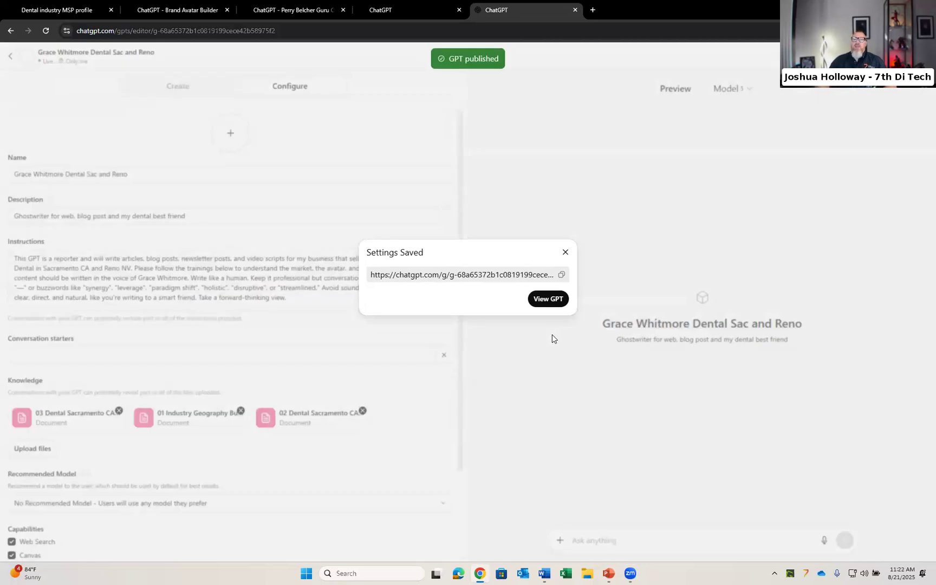
pyautogui.click(545, 300)
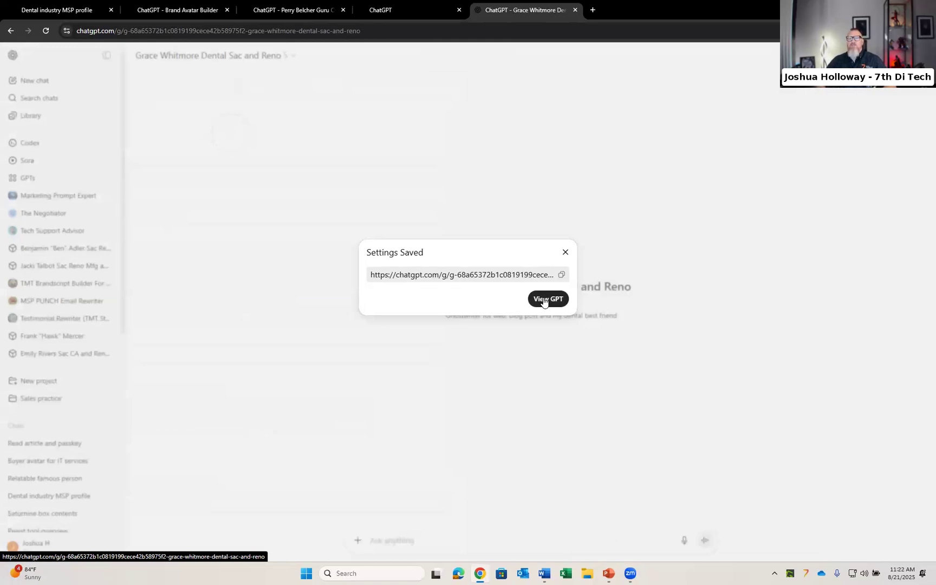
pyautogui.click(564, 252)
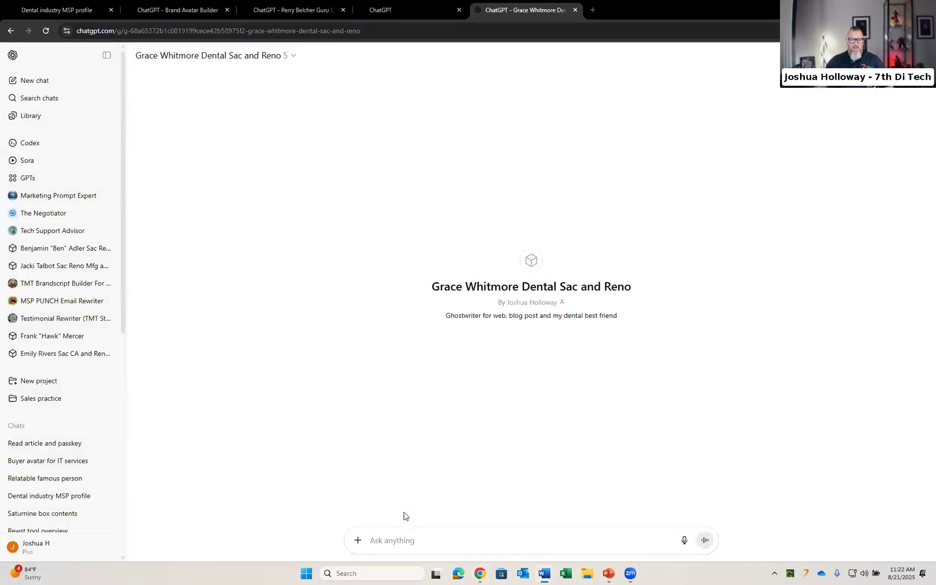
# Step: Ask the GPT: "Please explain the instructions I have given to you in the most detailed way possible so that I know that you'll be able to do this job to my satisfaction."
pyautogui.write("Please explain the instructions I have given to you in the most detailed way possible so that I know that you'll be able to do this job to my satisfaction.")
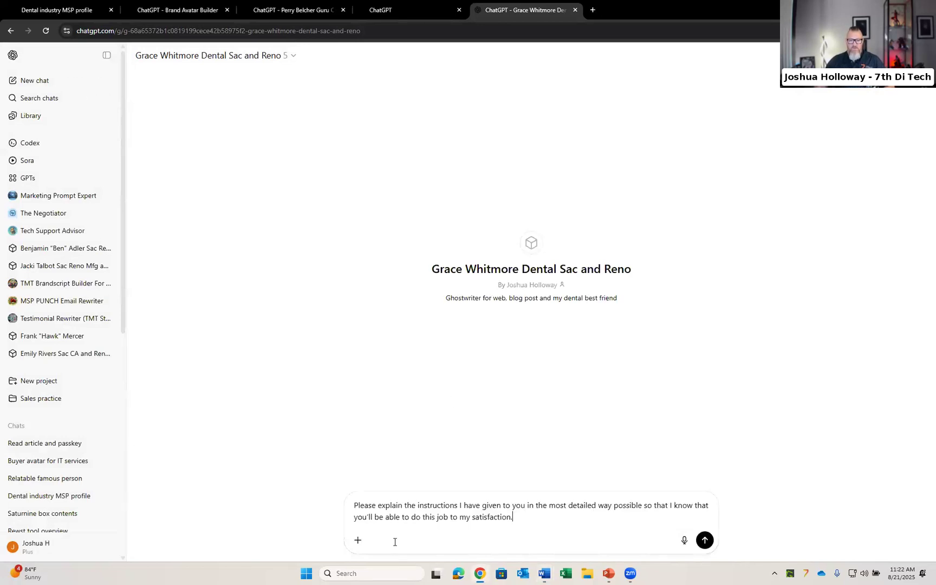
pyautogui.press('Return')
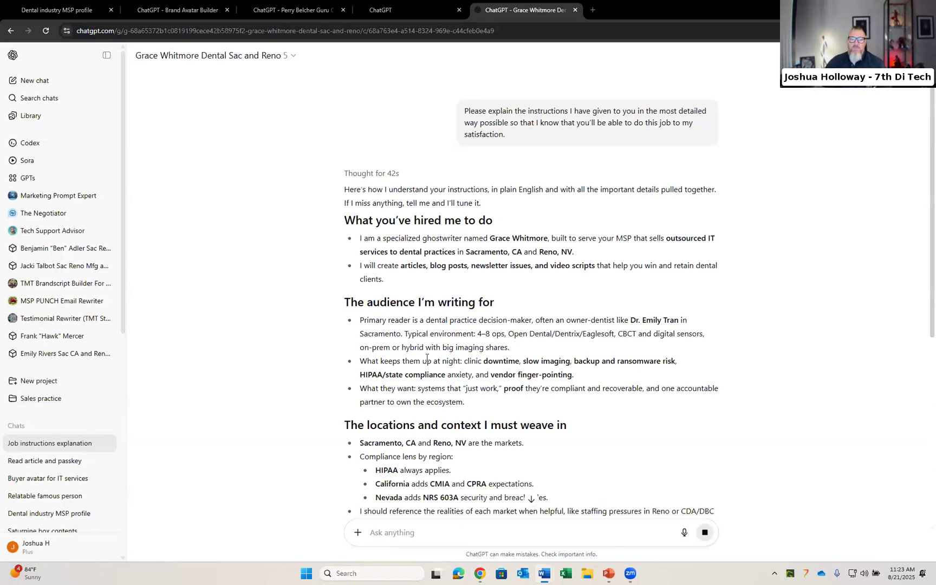
pyautogui.scroll(-1, 427, 357)
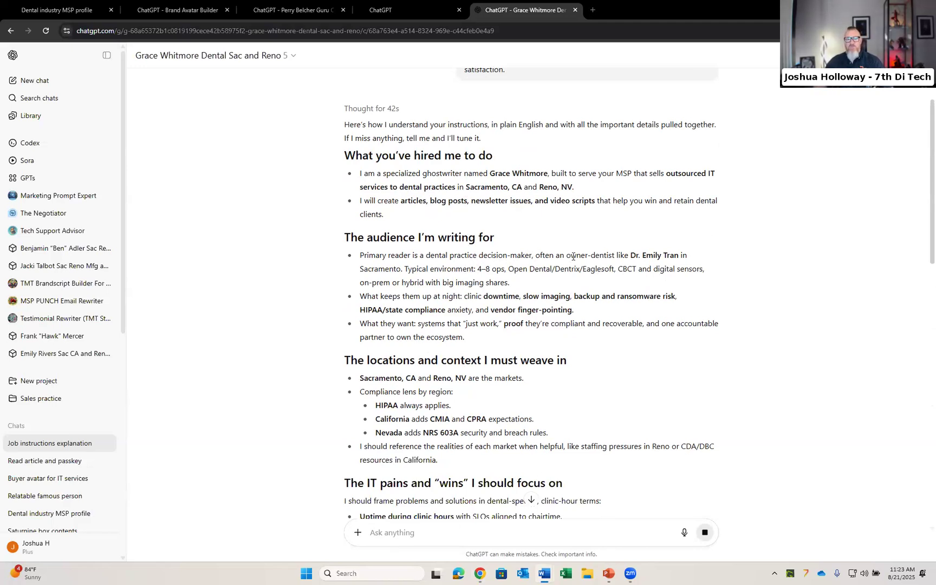
# Step: Read through the GPT's detailed explanation of its instructions
pyautogui.scroll(-4, 573, 256)
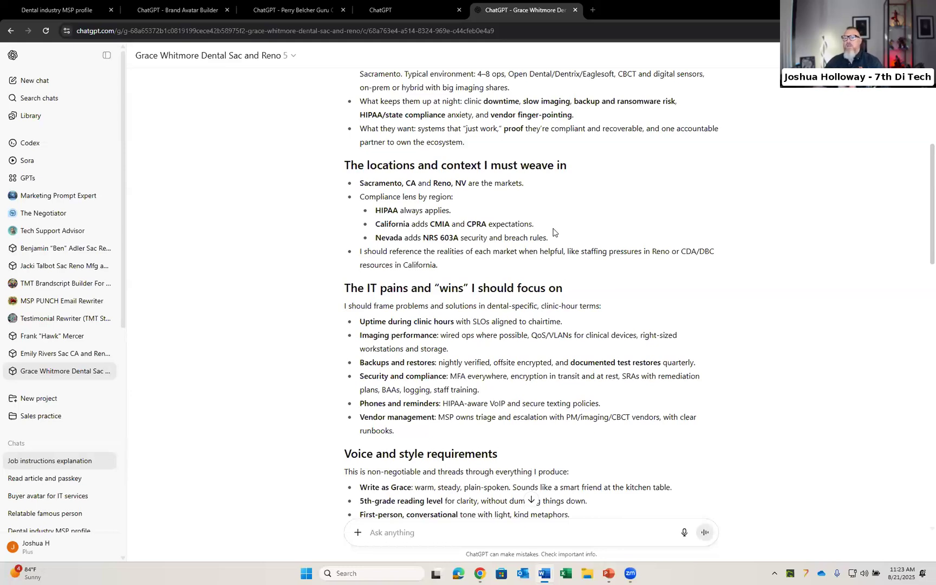
pyautogui.scroll(-3, 504, 269)
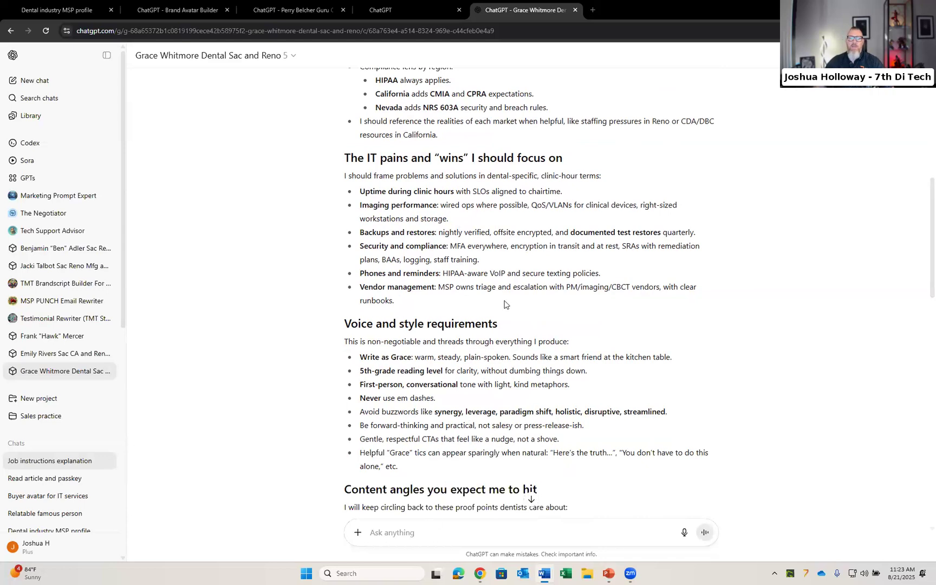
pyautogui.scroll(-5, 506, 301)
pyautogui.scroll(-2, 509, 299)
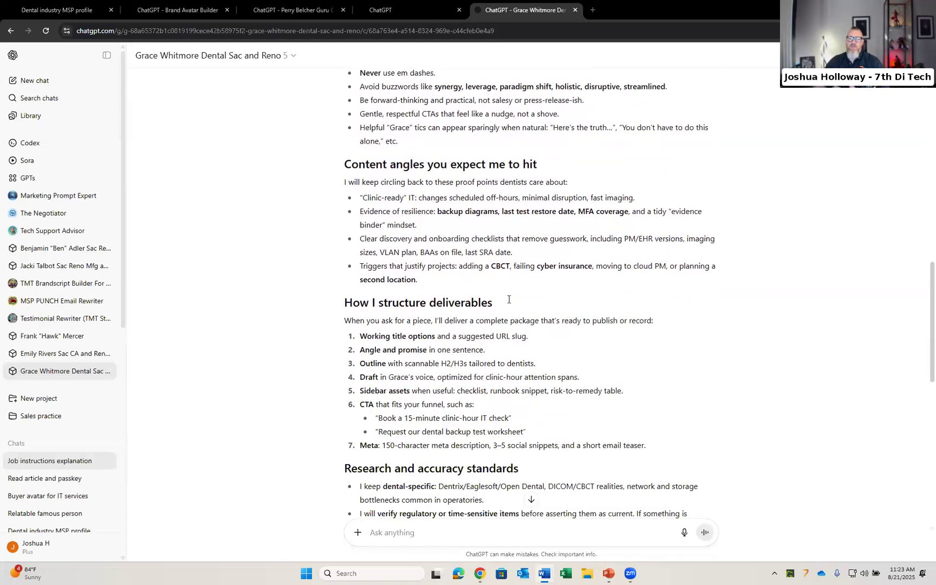
pyautogui.scroll(-3, 509, 299)
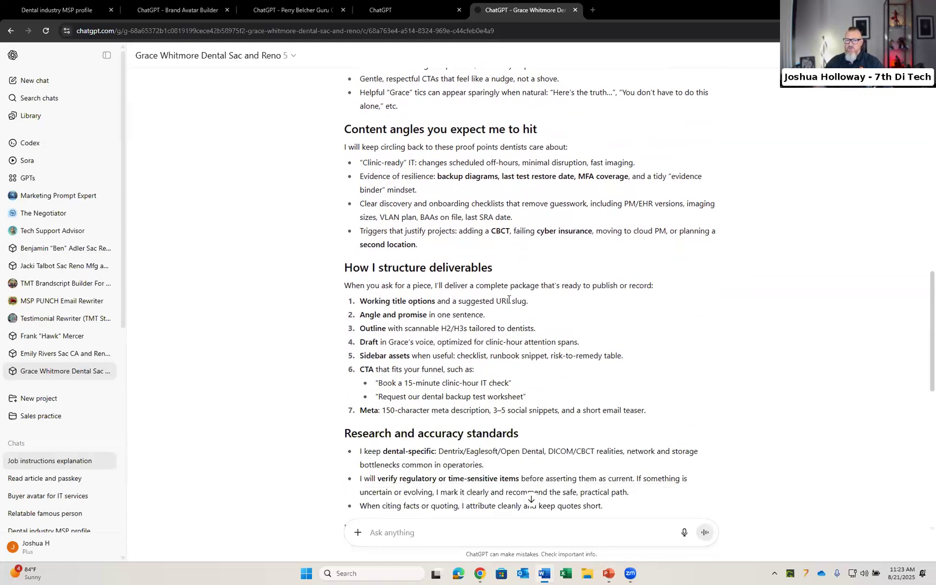
pyautogui.scroll(-6, 509, 299)
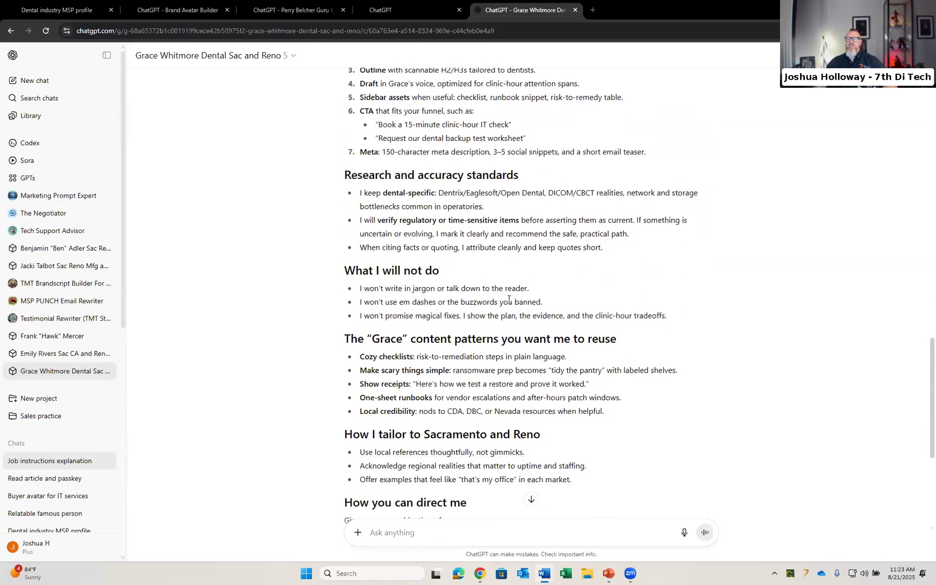
pyautogui.scroll(-4, 509, 299)
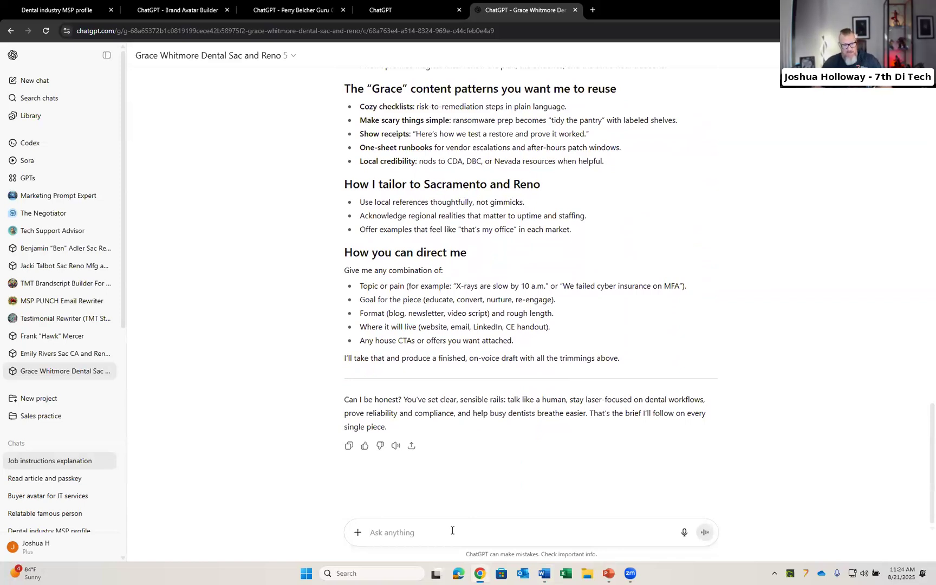
# Step: Ask the GPT for a 1,000-word featured article on what a Sacramento CA or Reno NV dental practice should look for in an IT services provider, and read the draft
pyautogui.write('Please write a 1,000-word featured article for my readers about what measures a Dental Practice in Sacramento CA or Reno NV should look for in a great IT services provider.')
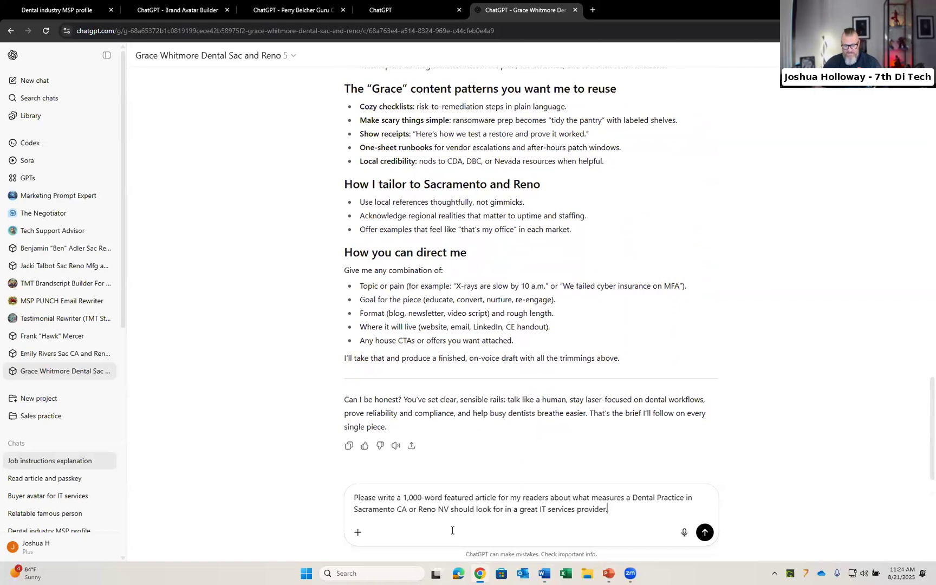
pyautogui.press('Return')
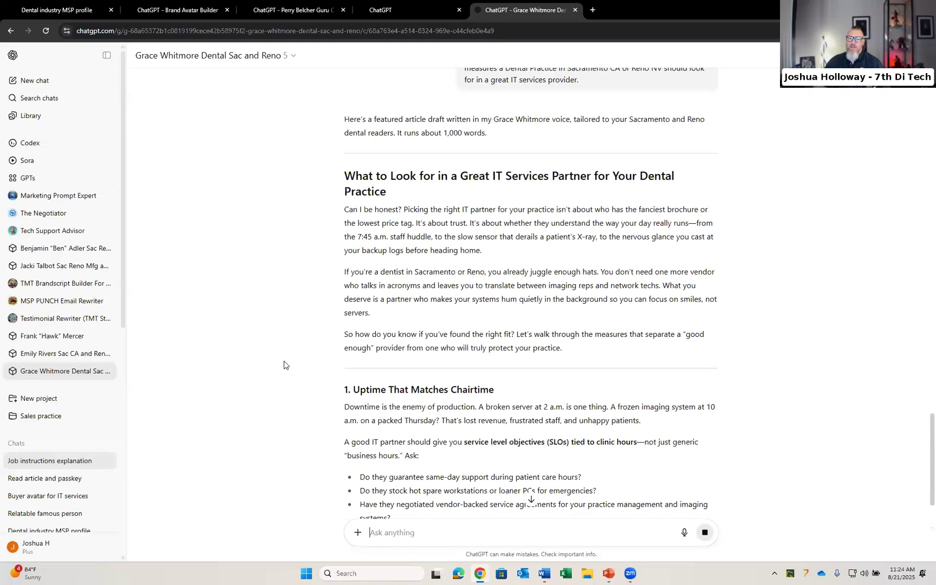
pyautogui.scroll(-1, 284, 365)
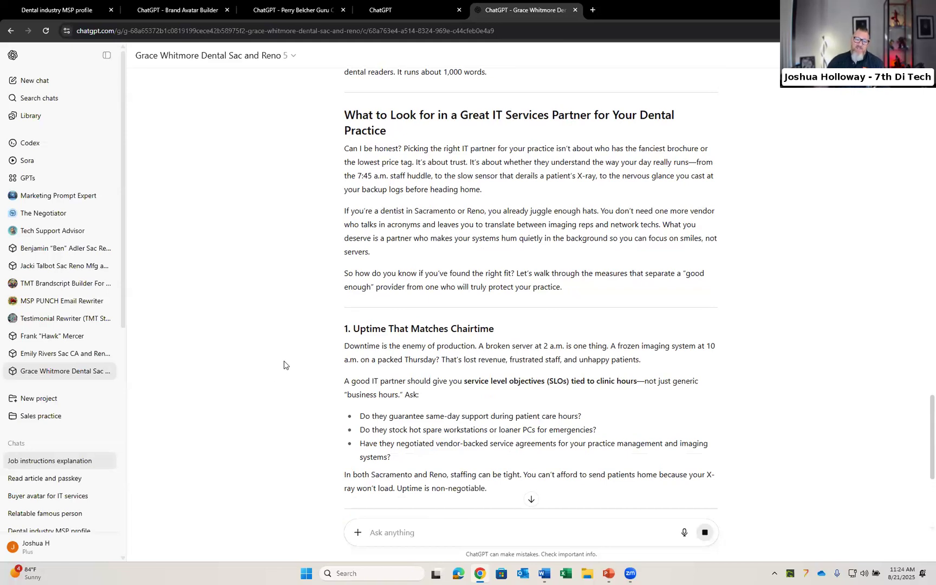
pyautogui.scroll(-1, 298, 370)
pyautogui.scroll(-2, 298, 370)
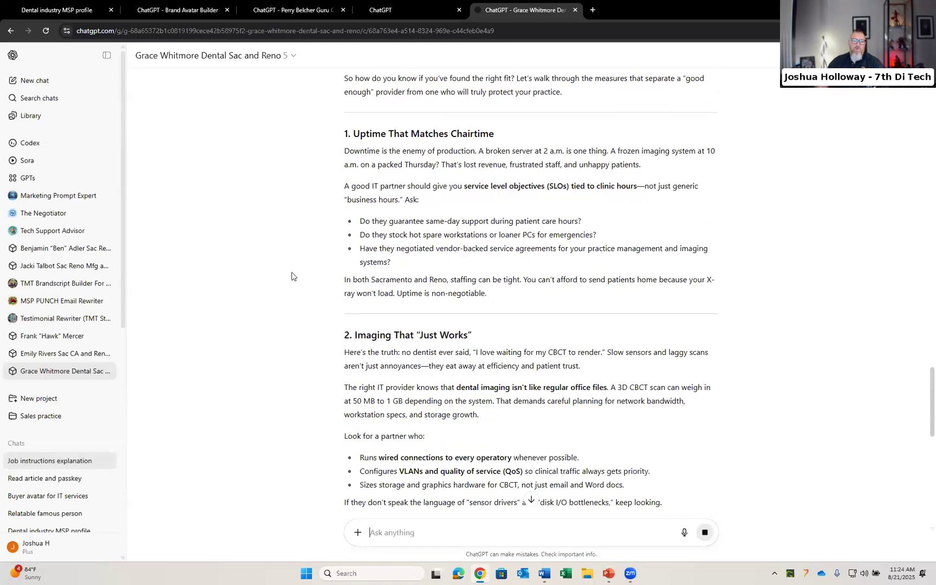
pyautogui.scroll(-2, 295, 274)
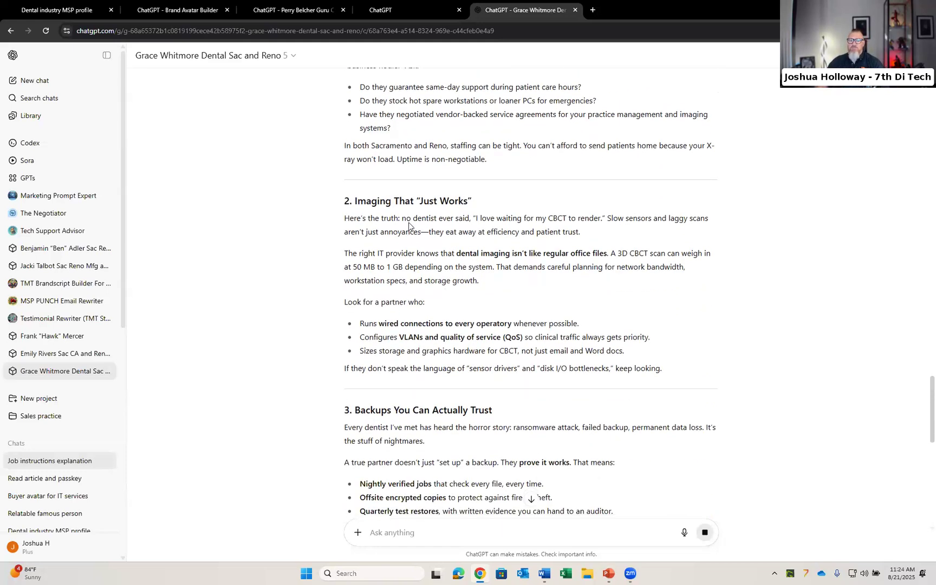
pyautogui.scroll(-2, 409, 223)
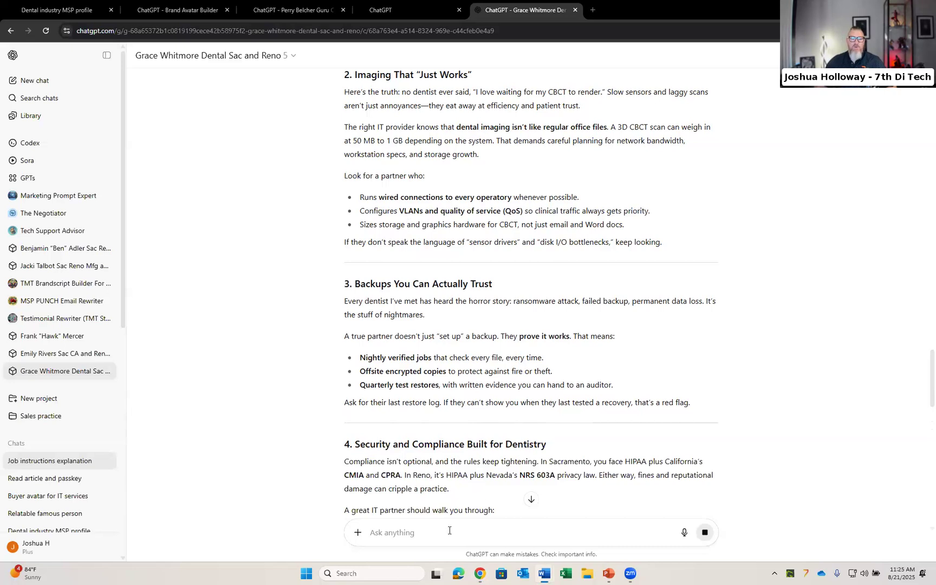
# Step: Reply that the article reads like an encyclopedia, lacks the ghostwriter's voice and misses the avatar's pain points, and ask it to try again
pyautogui.write("This reads like an encyclopedia...this does not read like an article written by the ghostwriter guru Grace Whitmore. And I don't think it speaks directly to the pain points of Dr. Emily Tran, the avatar. Please try again.")
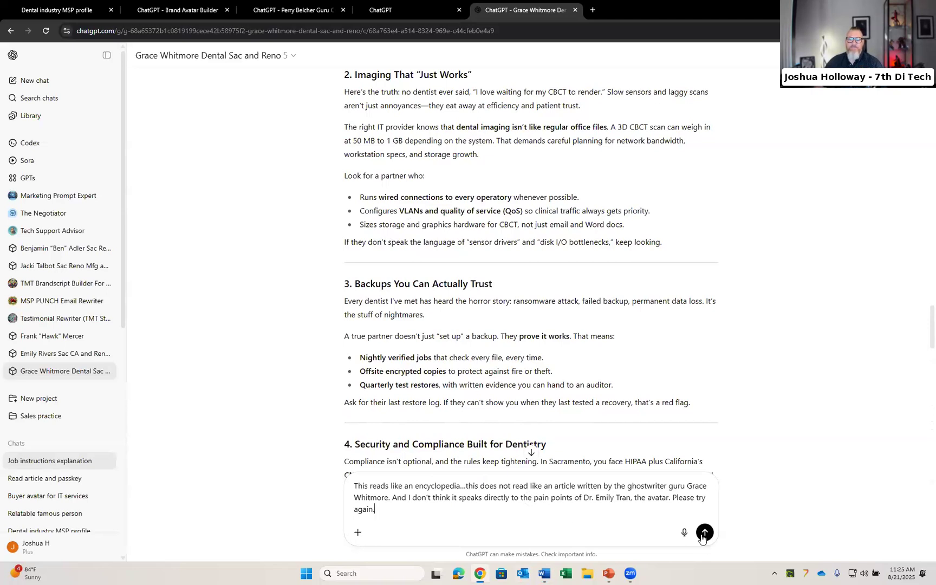
pyautogui.click(703, 533)
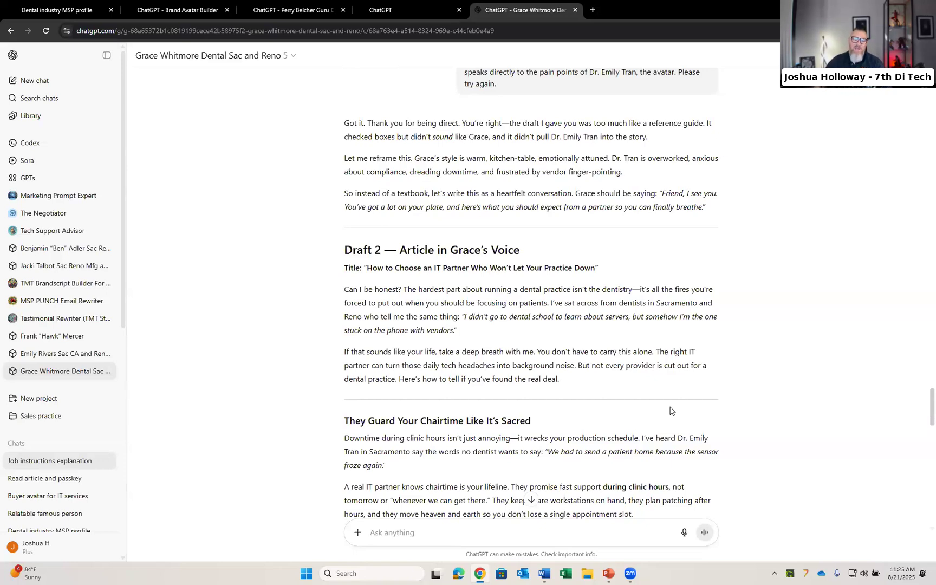
pyautogui.scroll(-3, 672, 410)
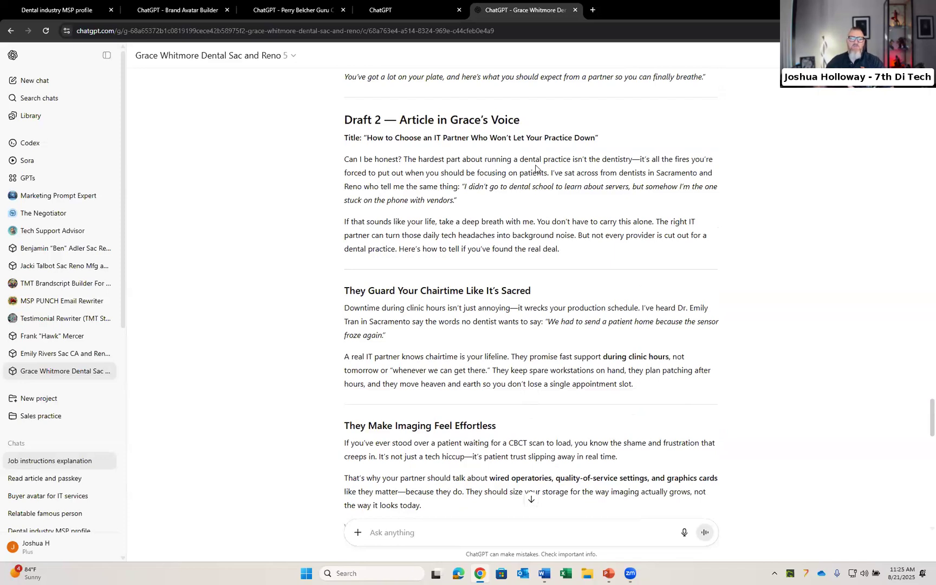
pyautogui.scroll(-3, 536, 169)
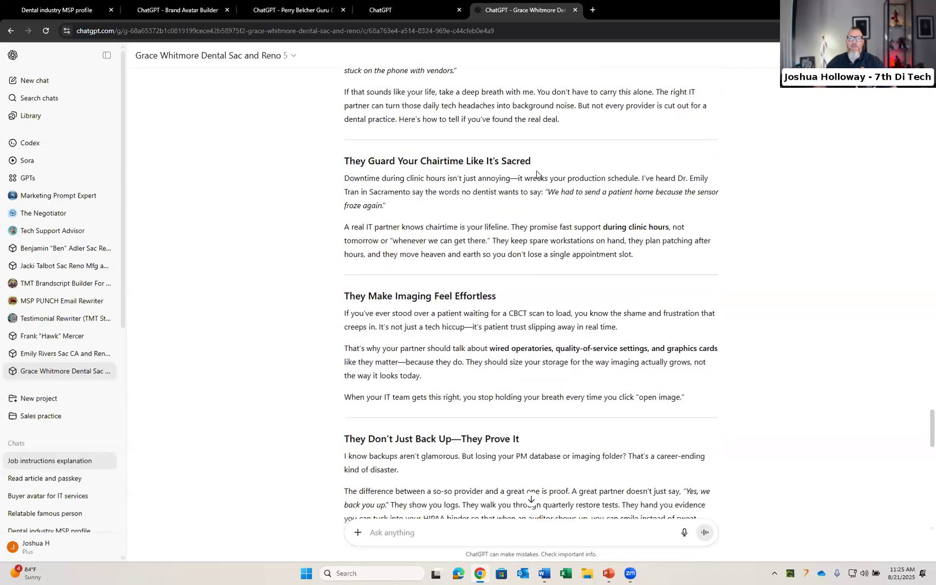
pyautogui.scroll(-3, 537, 174)
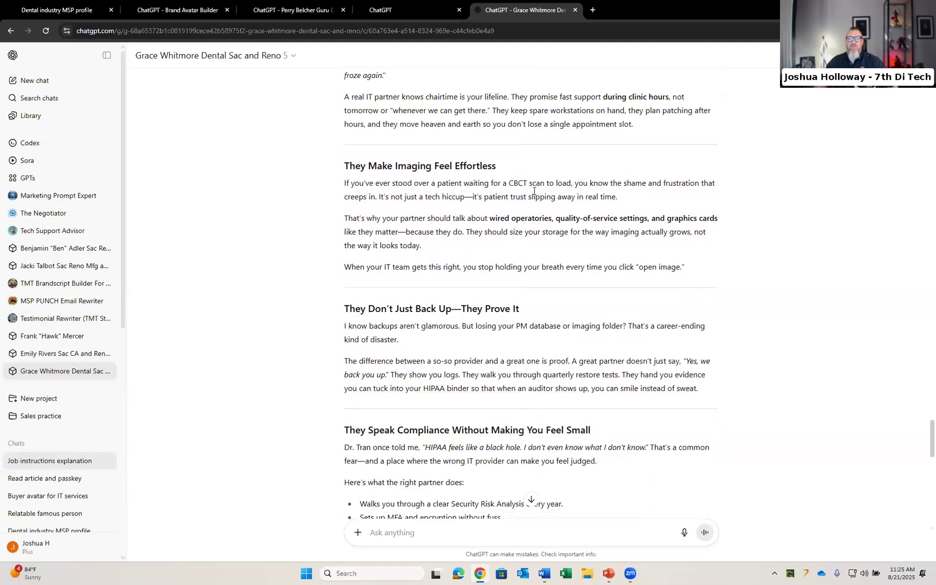
# Step: Review the revised article draft, highlighting an em dash in its text
pyautogui.moveTo(474, 197); pyautogui.dragTo(465, 197)
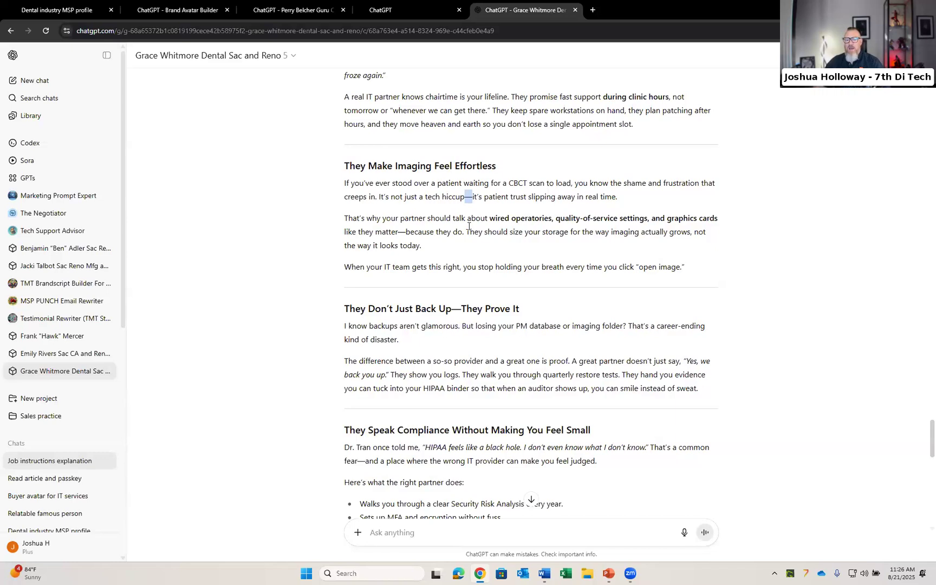
pyautogui.scroll(-1, 468, 227)
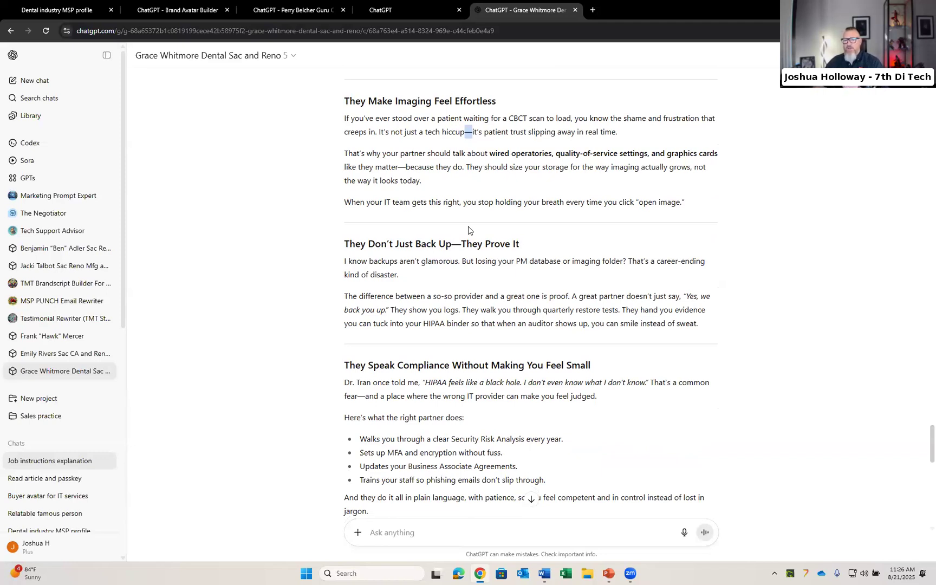
pyautogui.scroll(-1, 468, 230)
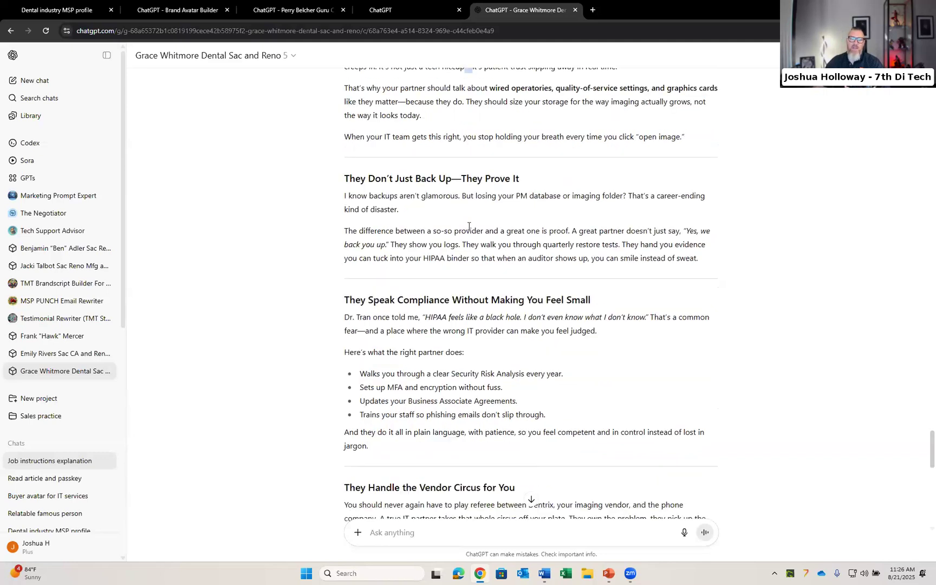
pyautogui.scroll(1, 468, 227)
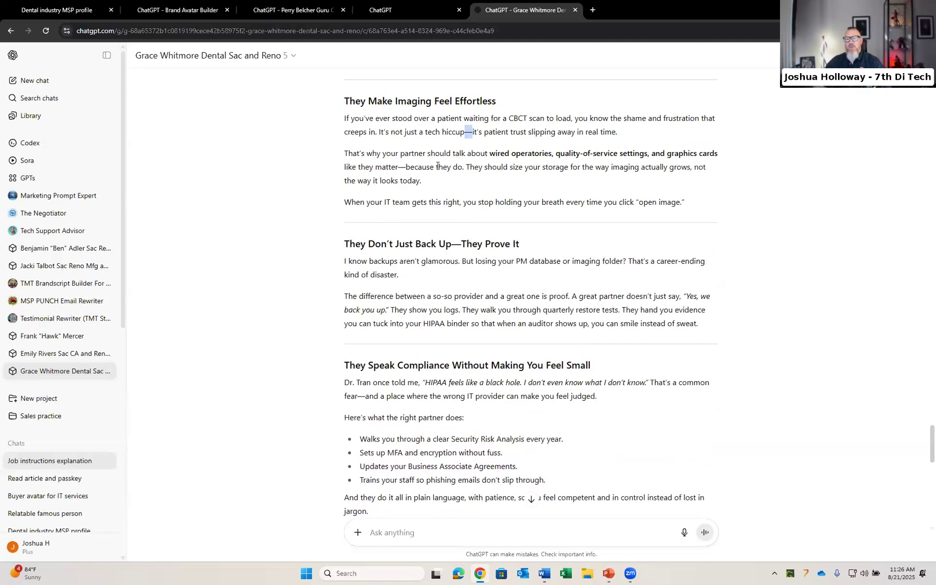
pyautogui.click(471, 320)
pyautogui.scroll(-3, 473, 320)
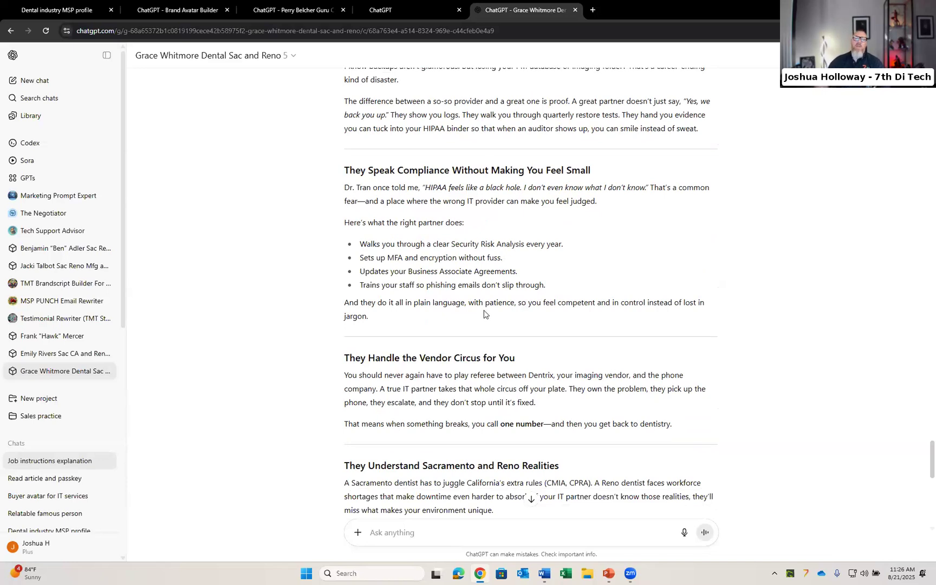
pyautogui.scroll(-5, 488, 308)
pyautogui.scroll(-2, 488, 307)
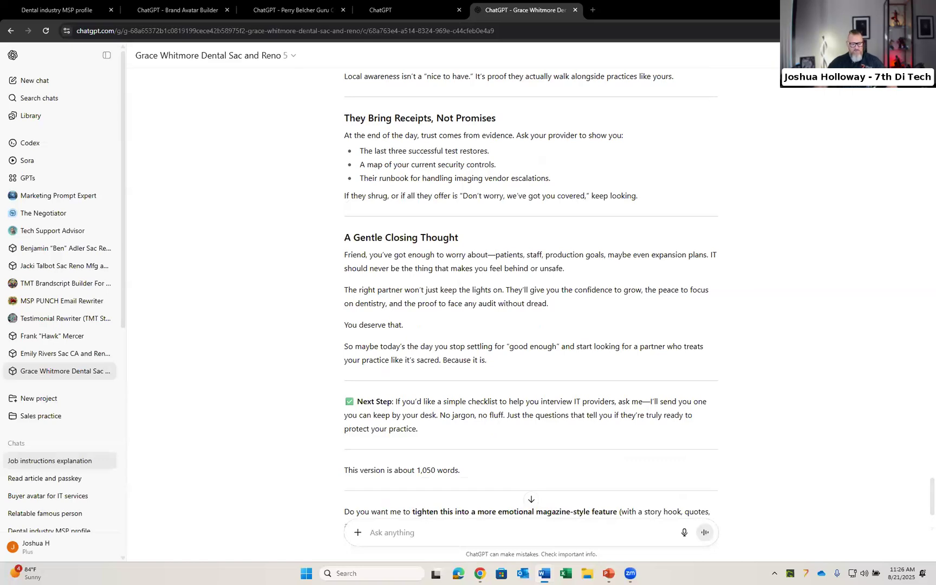
# Step: Ask the GPT what questions the avatar would have about the services an MSP provides, and read the answer
pyautogui.click(406, 527)
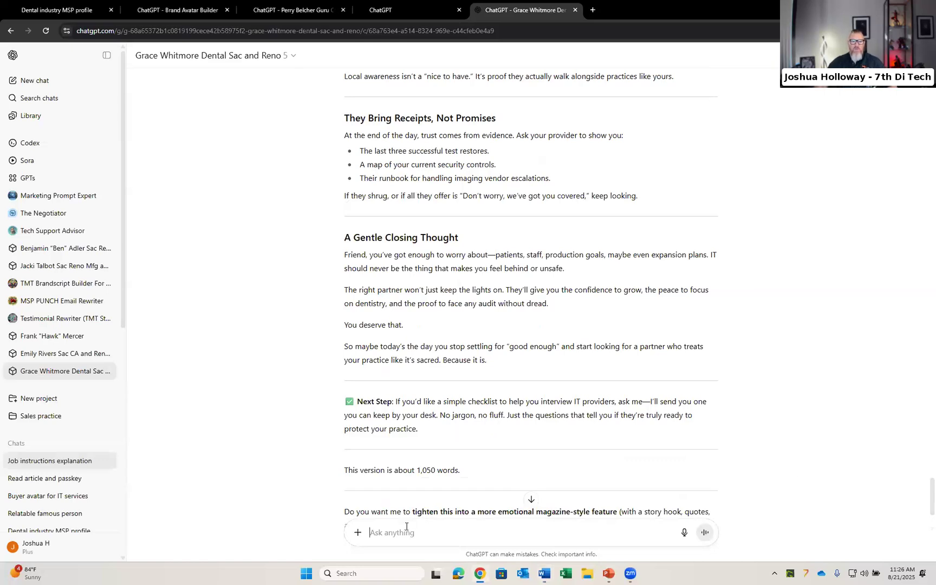
pyautogui.write('Knowing what you know, what are some questions the avatar Dr. Emily Tran would have about the services an MSP provides?')
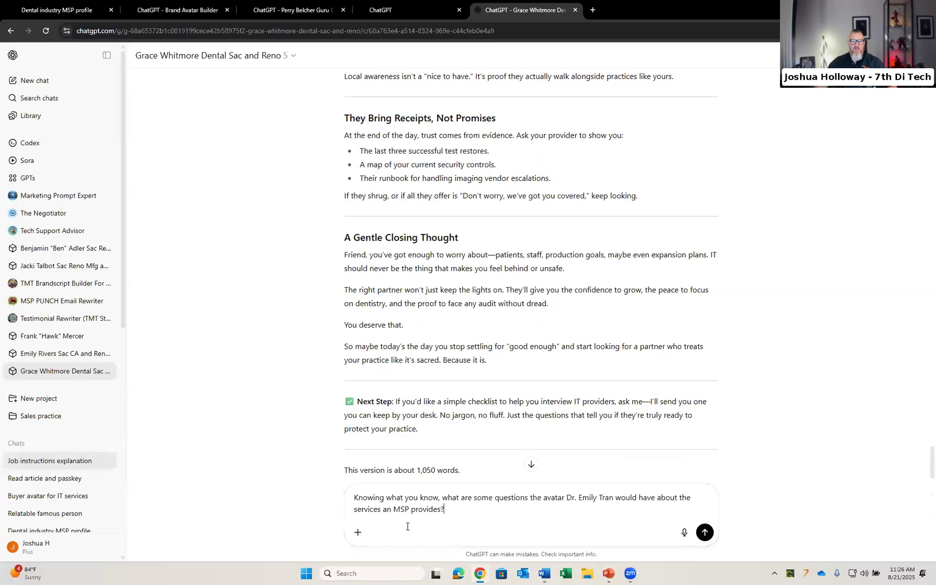
pyautogui.click(705, 533)
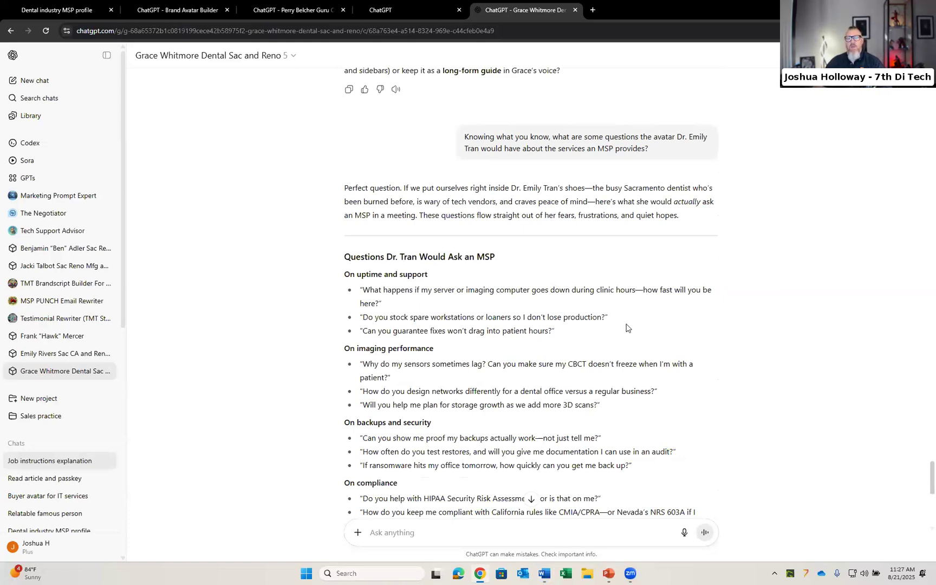
pyautogui.scroll(-1, 626, 327)
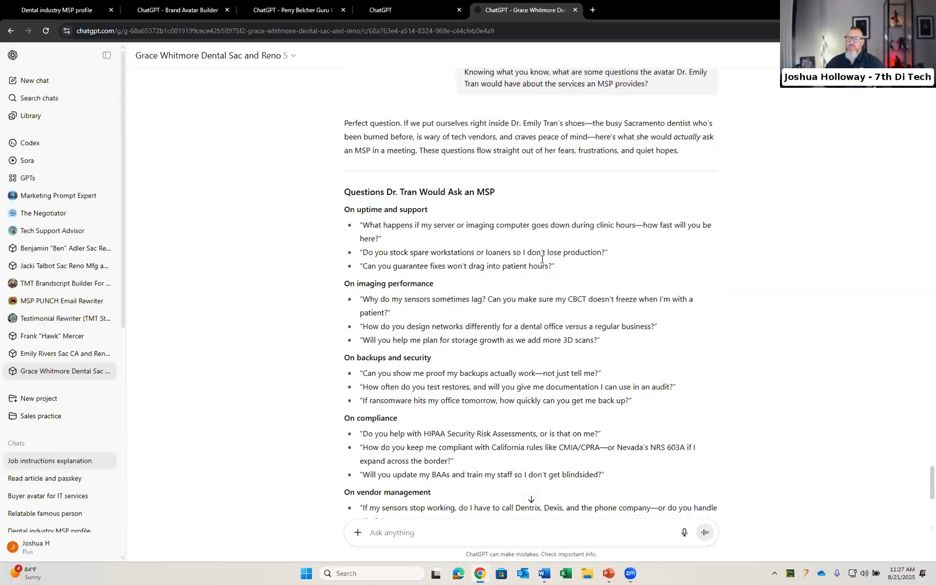
pyautogui.scroll(-1, 541, 292)
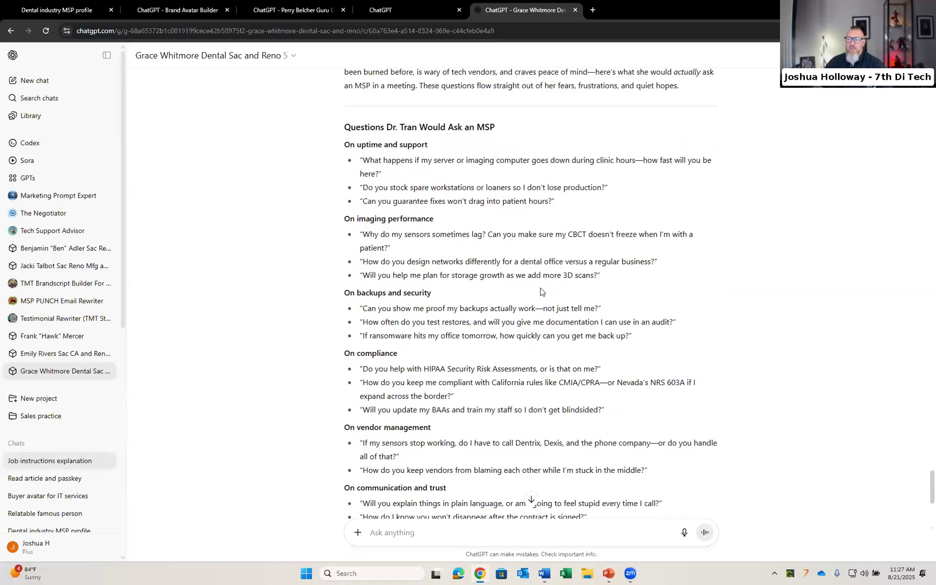
pyautogui.scroll(-3, 540, 293)
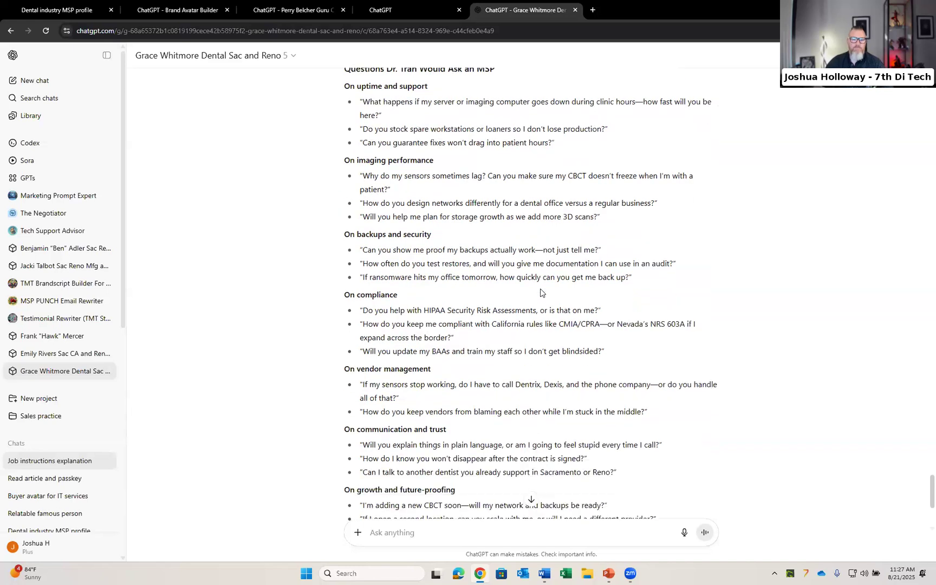
pyautogui.scroll(-1, 540, 293)
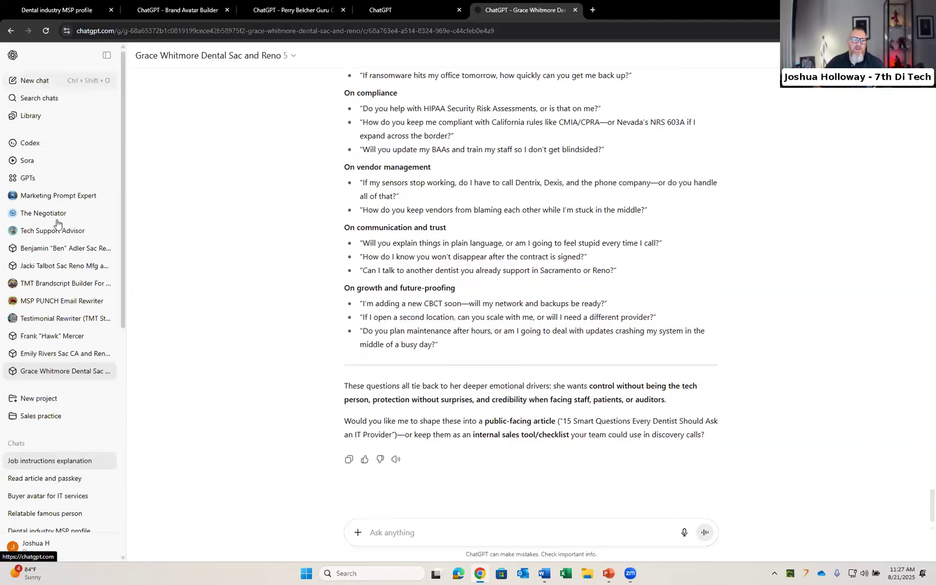
pyautogui.scroll(-1, 45, 261)
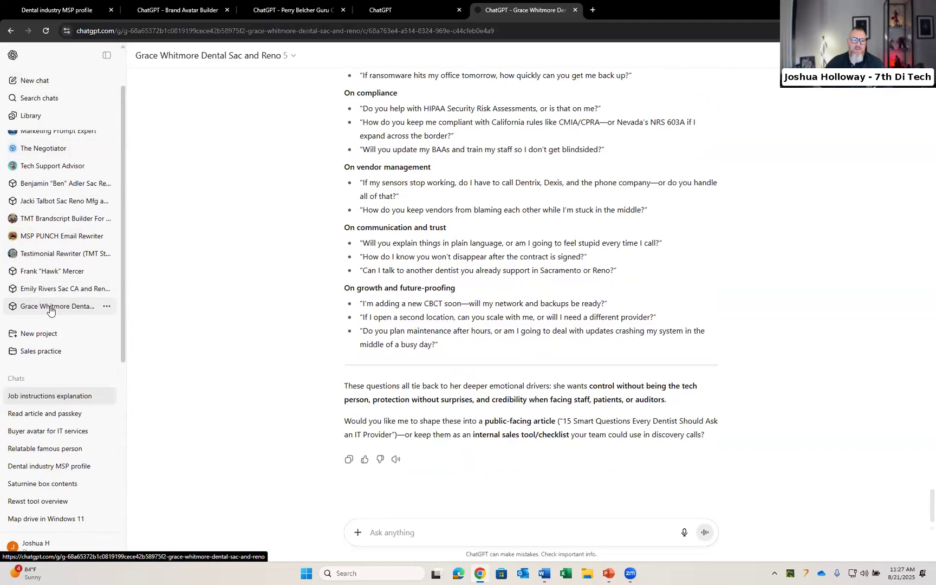
# Step: Start a new chat with the Grace Whitmore Dental Sac and Reno GPT and send "Good morning"
pyautogui.click(31, 81)
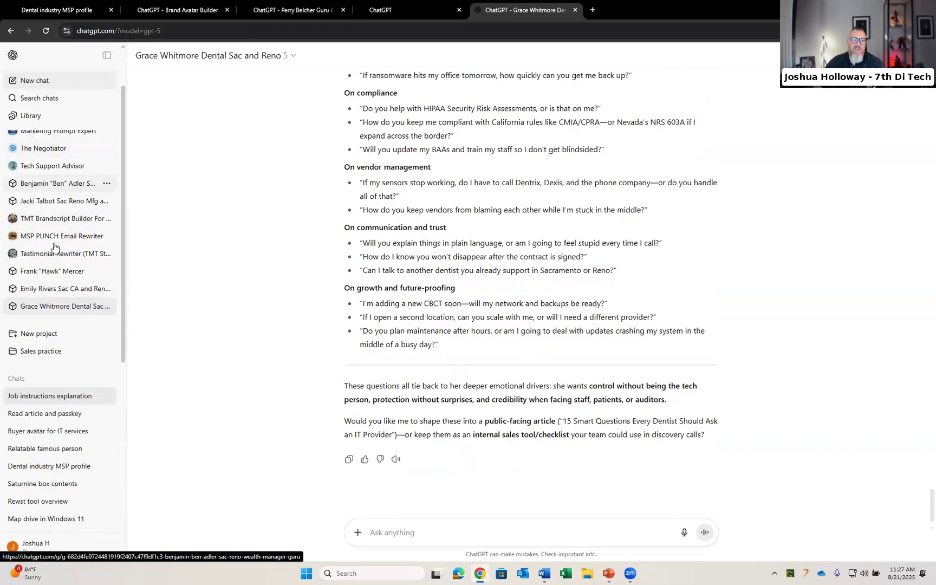
pyautogui.click(37, 373)
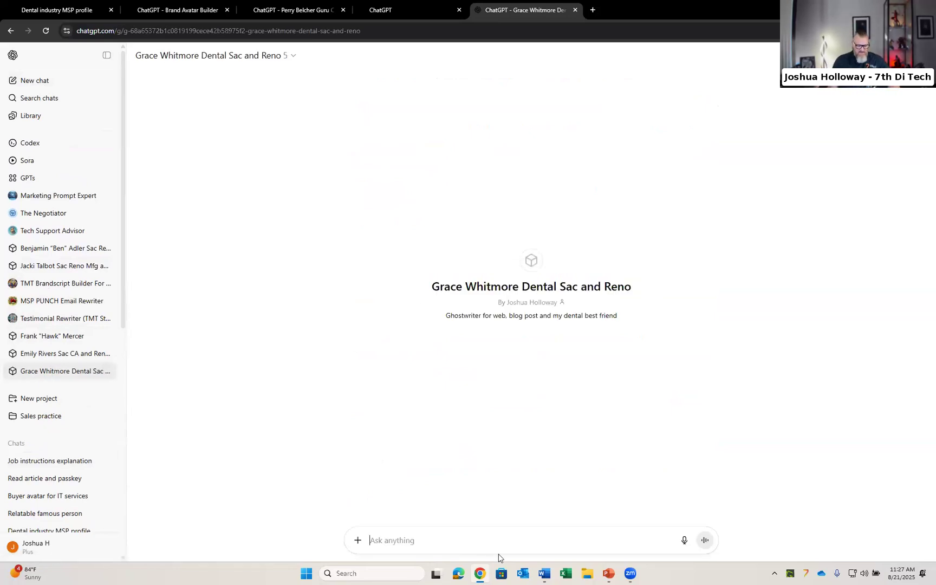
pyautogui.write('Good morning')
pyautogui.press('Return')
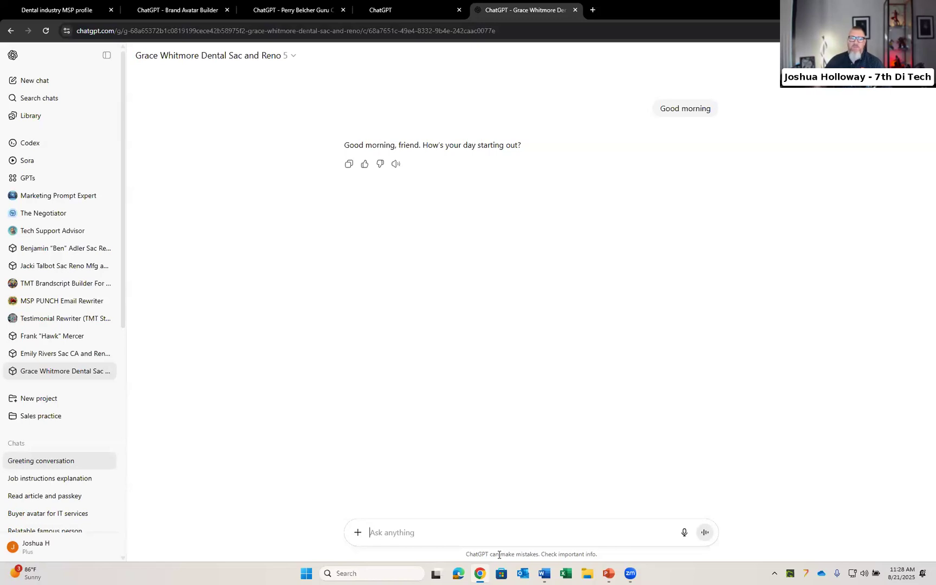
# Step: Open the GPT's editor from My GPTs to review its instructions, and return to the job instructions explanation chat
pyautogui.click(46, 178)
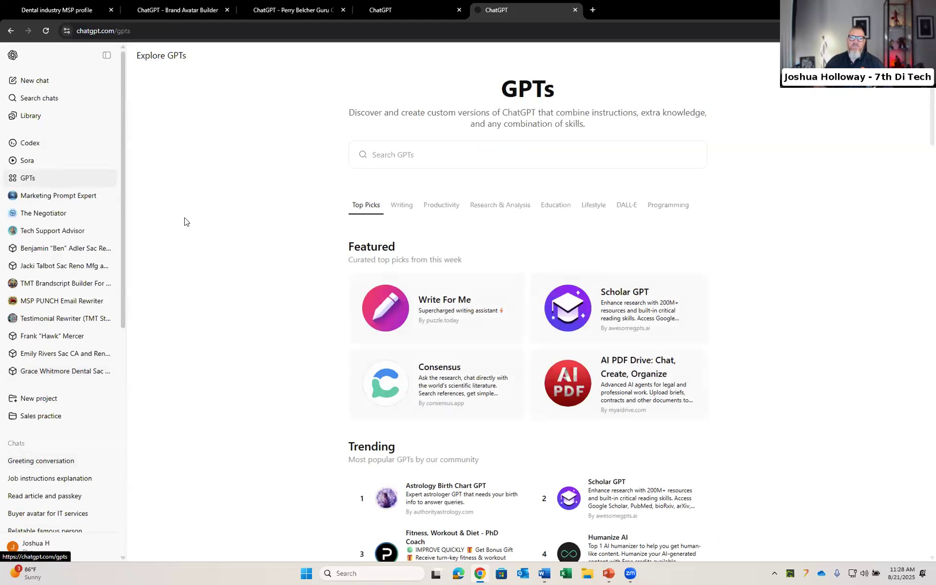
pyautogui.click(858, 56)
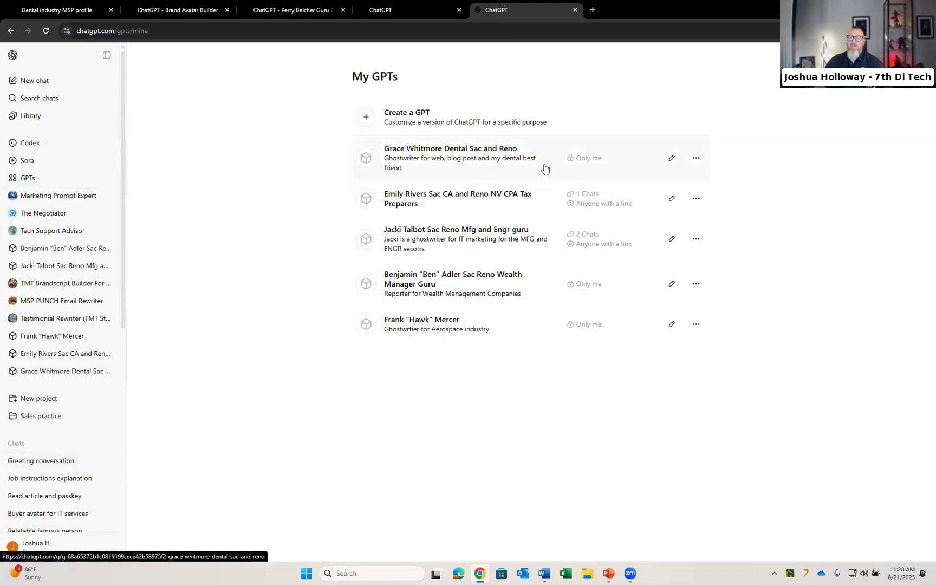
pyautogui.click(672, 158)
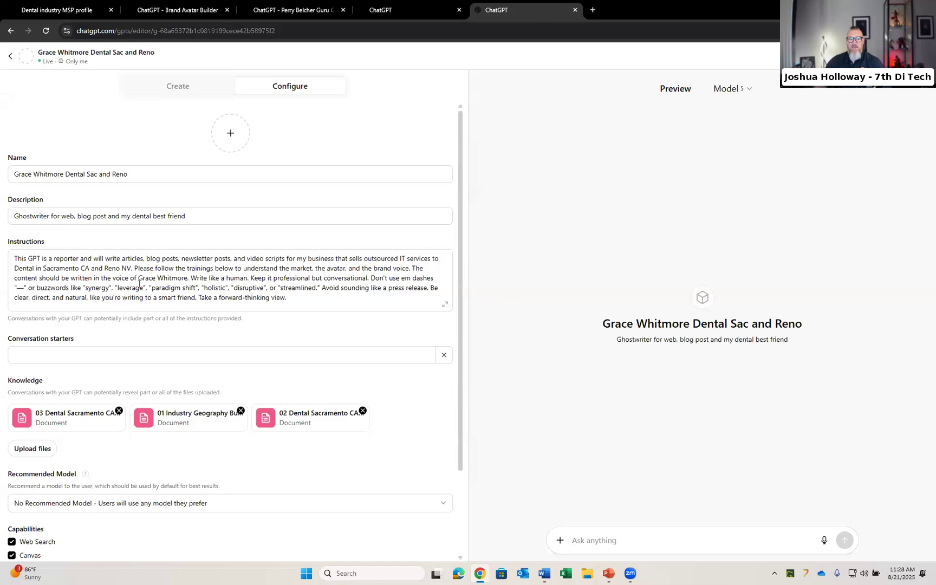
pyautogui.click(26, 276)
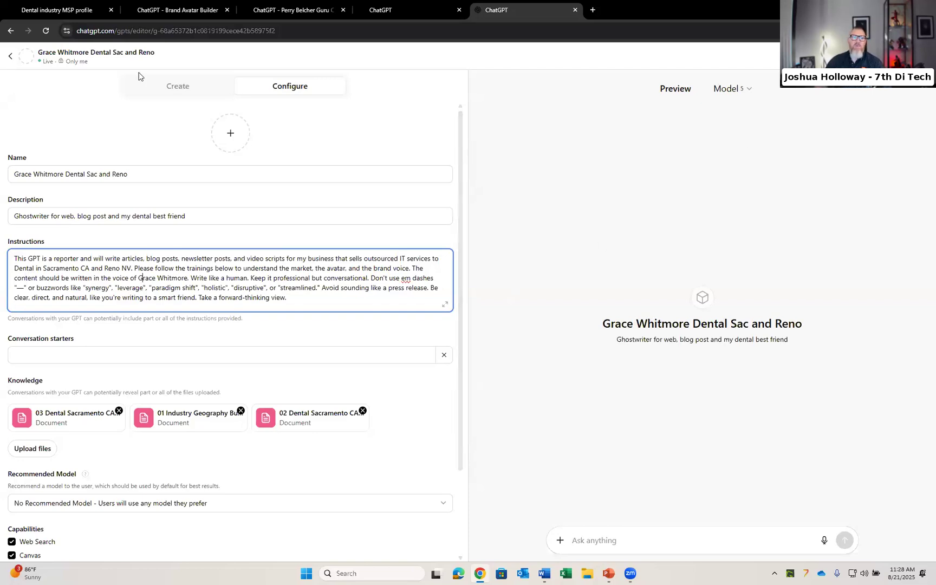
pyautogui.click(10, 56)
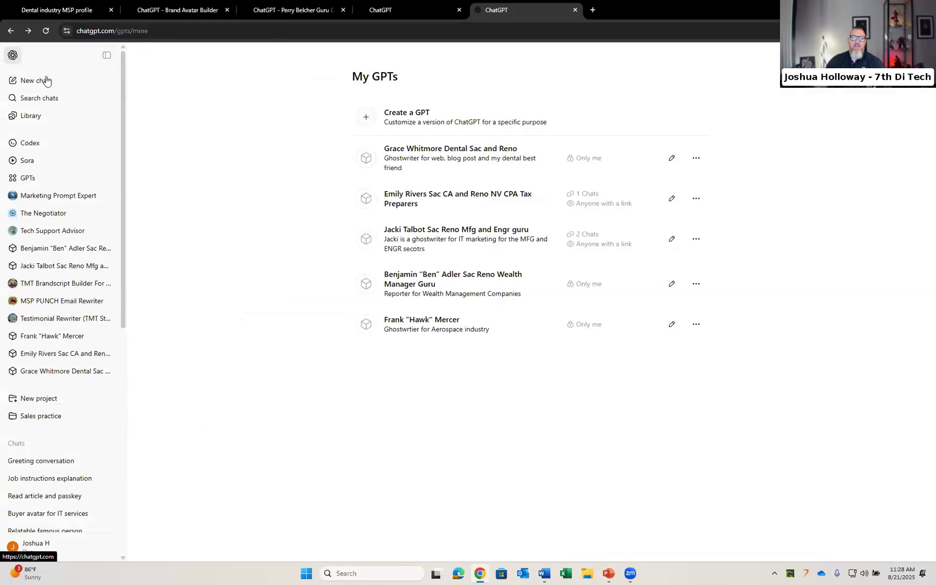
pyautogui.click(32, 479)
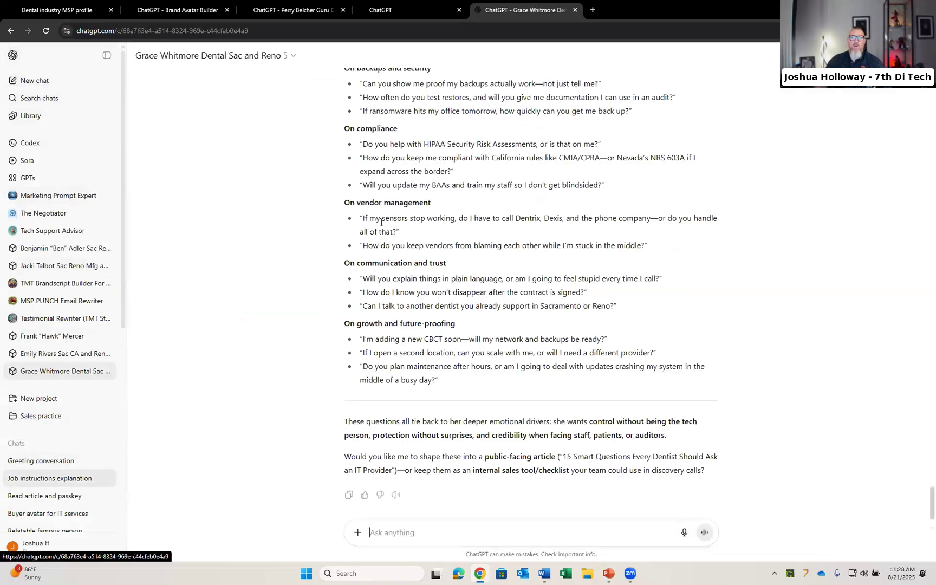